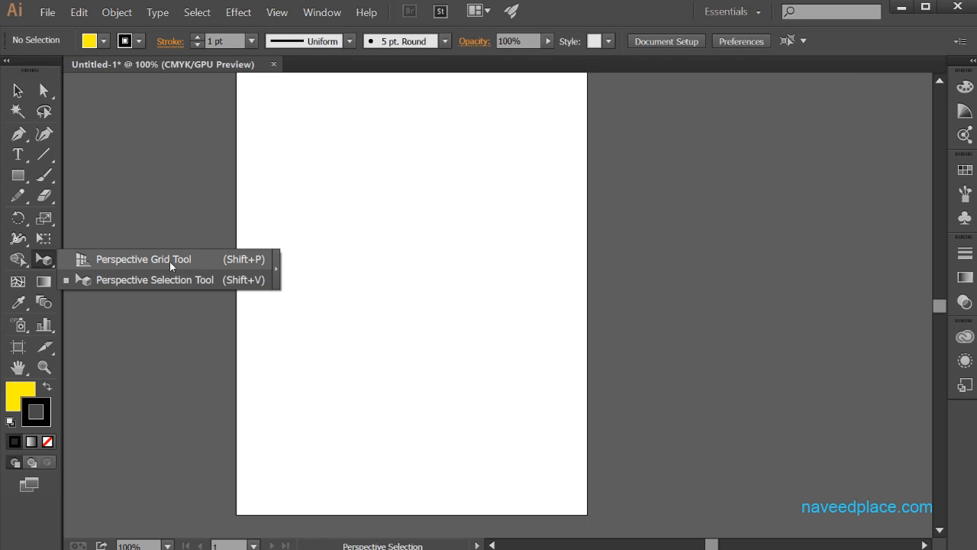
# Step: Show the two-point perspective grid and move its left plane inward until it nearly meets the right plane
pyautogui.click(111, 263)
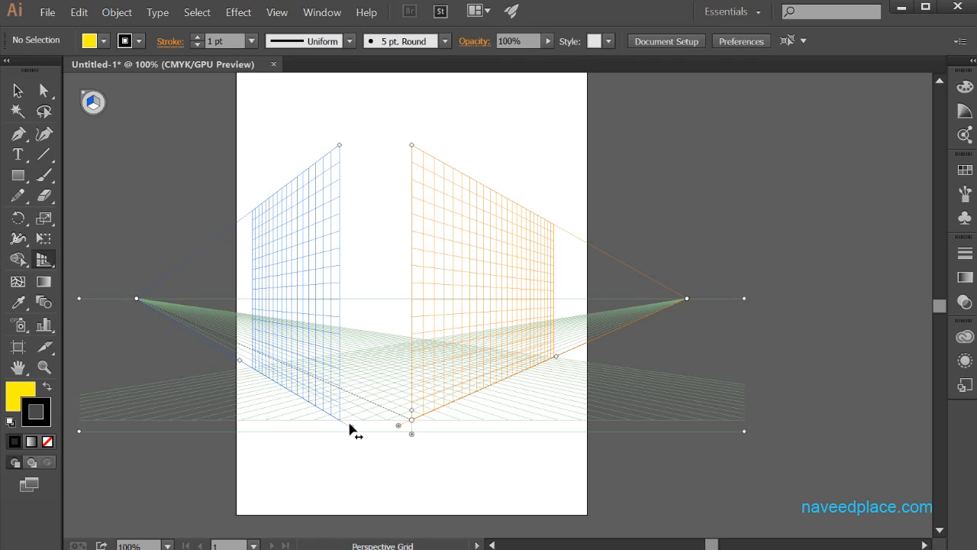
pyautogui.moveTo(350, 432); pyautogui.dragTo(415, 432)
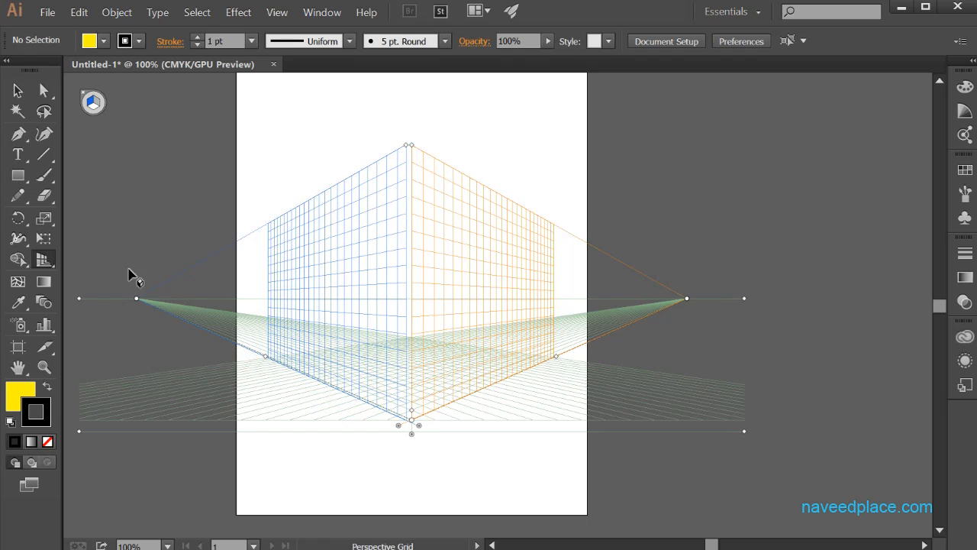
# Step: Draw a yellow rectangle in perspective on the left grid plane
pyautogui.moveTo(29, 185); pyautogui.dragTo(99, 177)
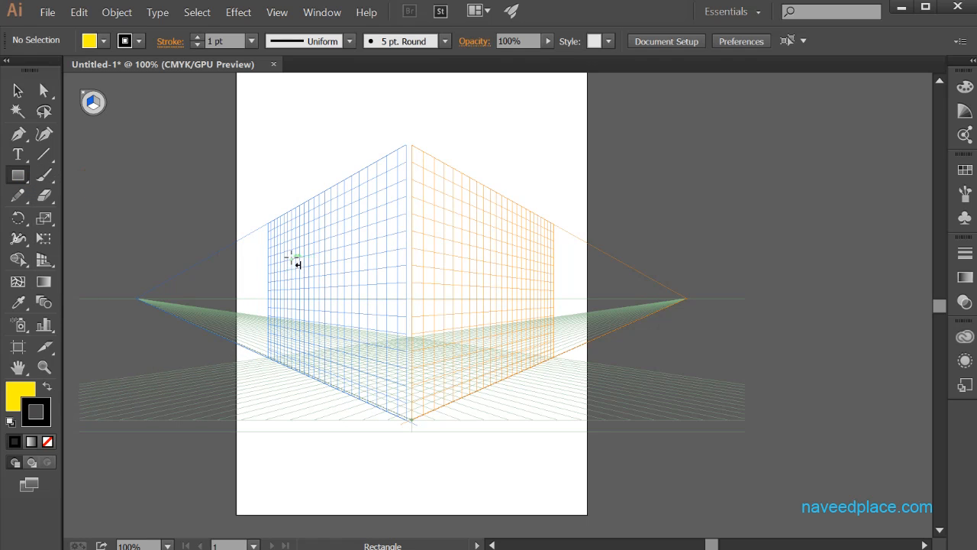
pyautogui.moveTo(290, 248); pyautogui.dragTo(399, 327)
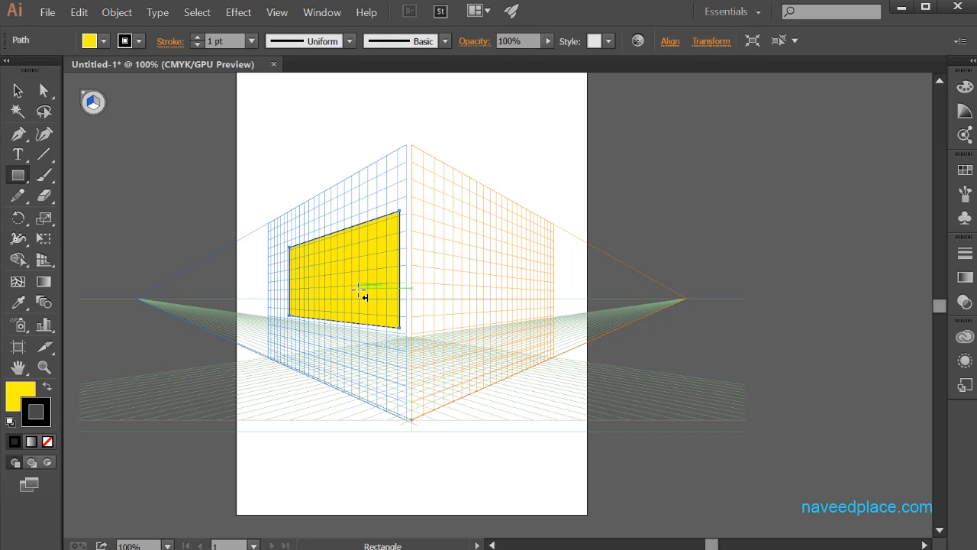
pyautogui.hotkey('shift', 'v')
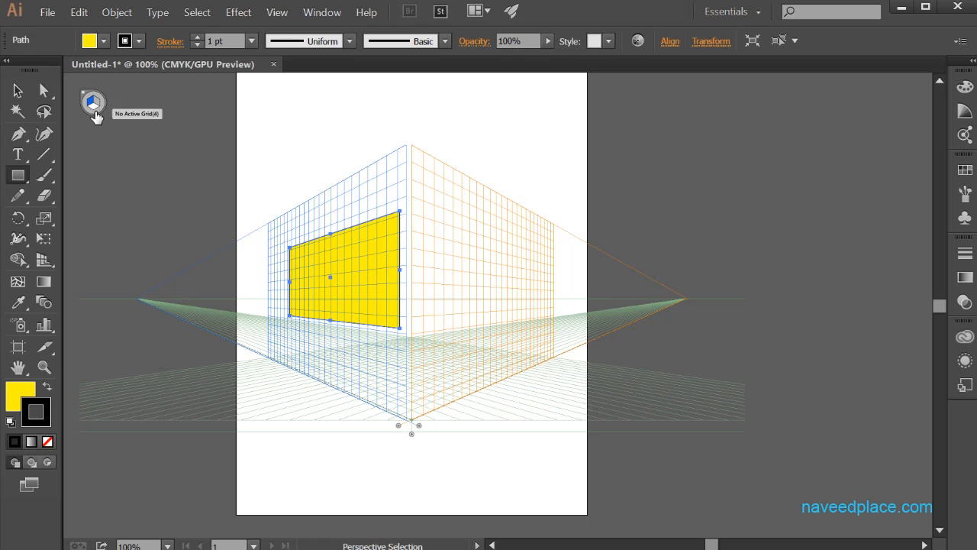
pyautogui.click(92, 106)
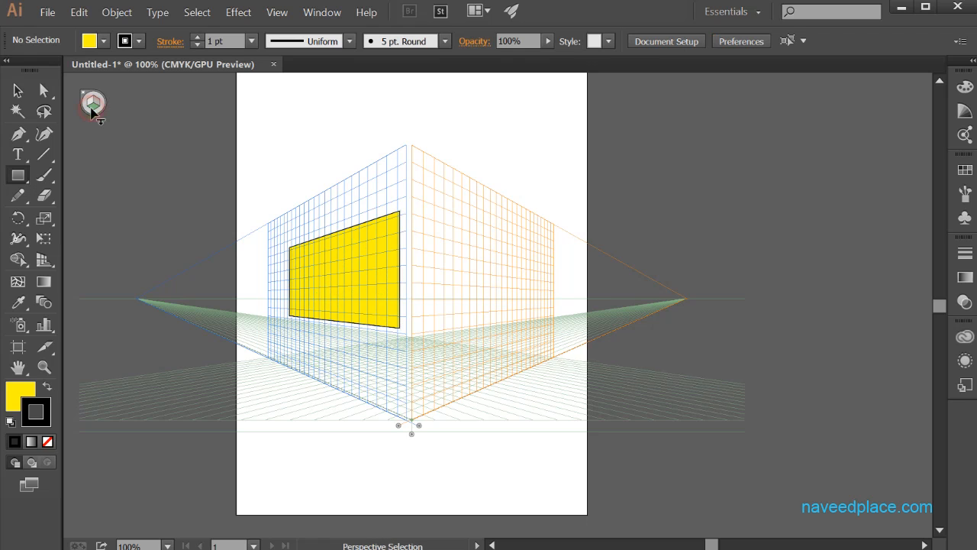
pyautogui.press('m')
pyautogui.moveTo(427, 229); pyautogui.dragTo(448, 274)
pyautogui.click(449, 293)
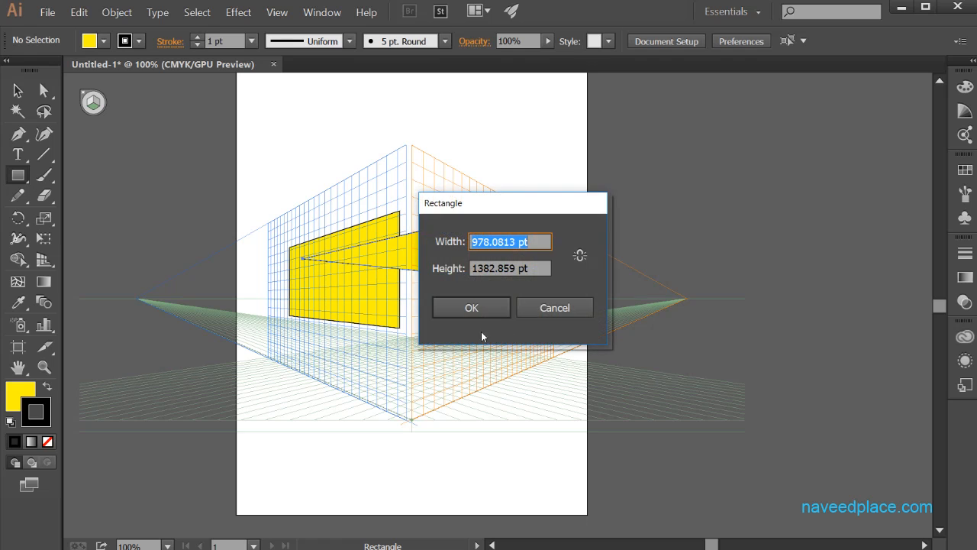
pyautogui.click(546, 309)
pyautogui.hotkey('shift', 'v')
pyautogui.press('Delete')
# Step: Draw a second yellow rectangle over the right grid area with the left grid plane active
pyautogui.press('m')
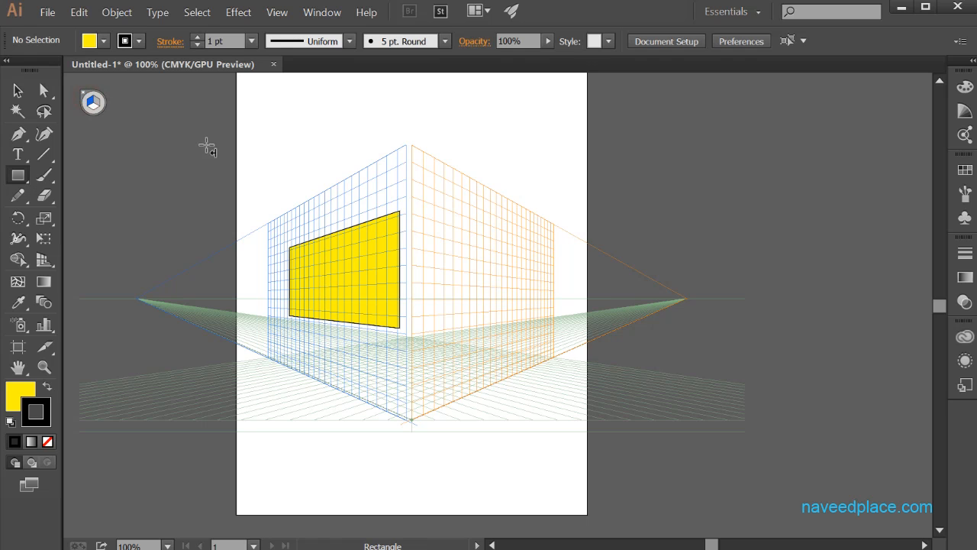
pyautogui.moveTo(425, 219); pyautogui.dragTo(506, 320)
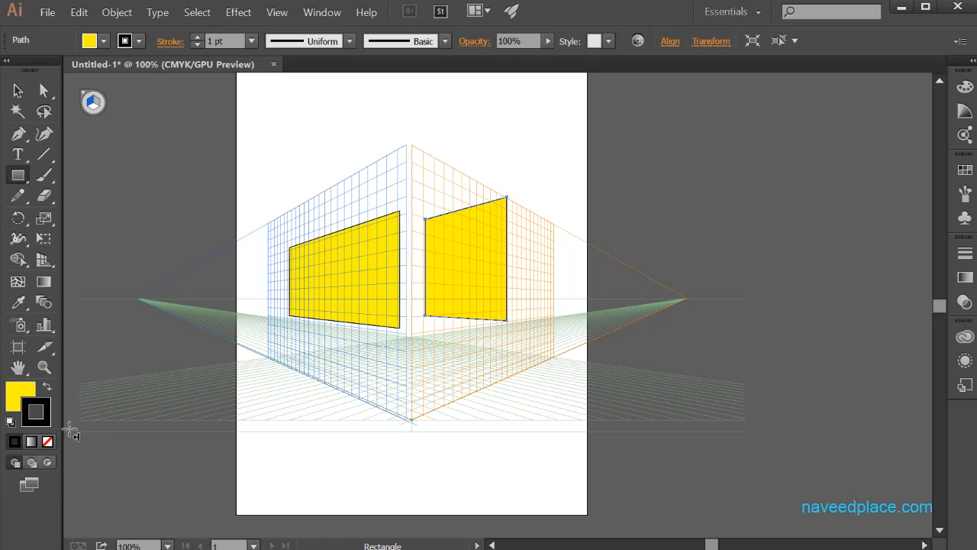
# Step: Activate the horizontal grid plane and draw a rectangle spanning the tops of the two upright rectangles like a roof
pyautogui.click(43, 368)
pyautogui.click(430, 293)
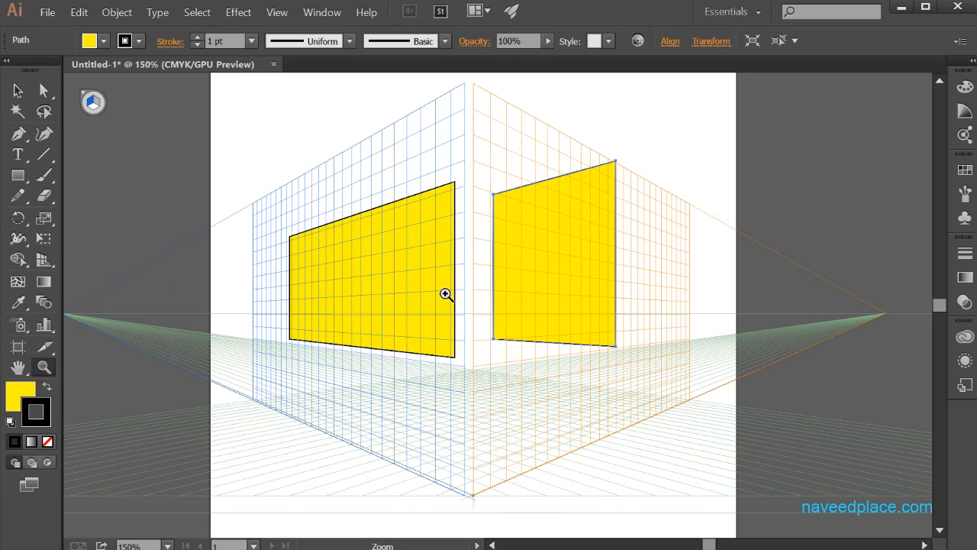
pyautogui.click(446, 294)
pyautogui.moveTo(556, 323); pyautogui.dragTo(410, 324)
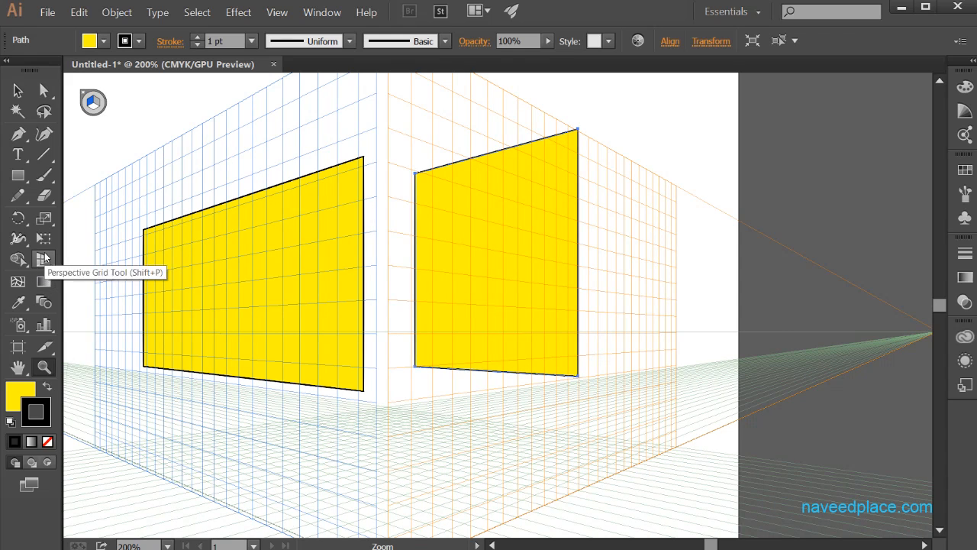
pyautogui.moveTo(44, 259); pyautogui.dragTo(98, 255)
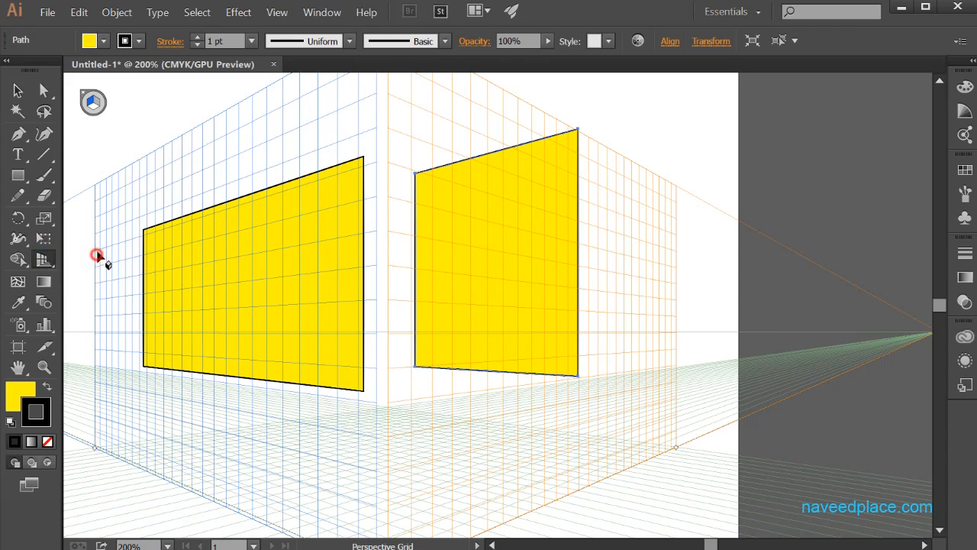
pyautogui.click(92, 107)
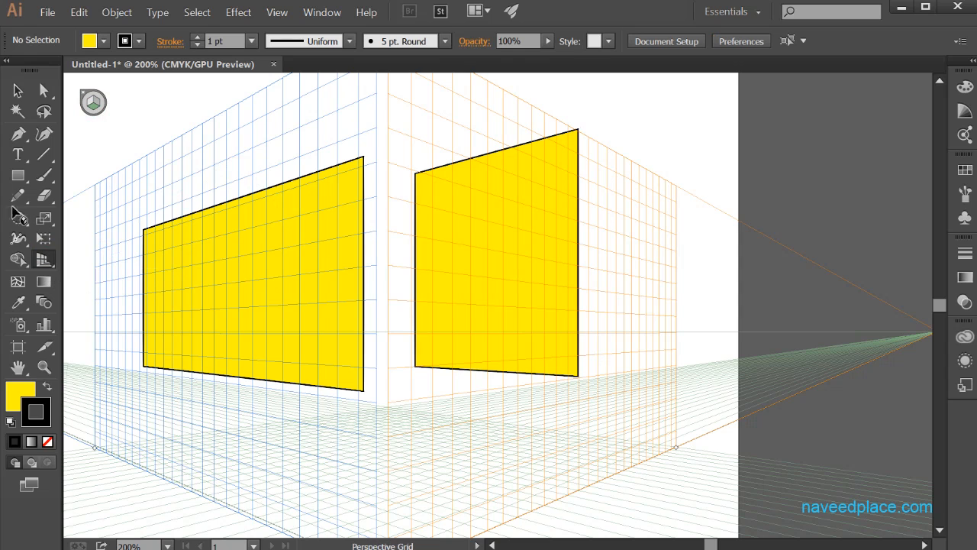
pyautogui.moveTo(20, 177); pyautogui.dragTo(107, 170)
pyautogui.moveTo(218, 181); pyautogui.dragTo(533, 145)
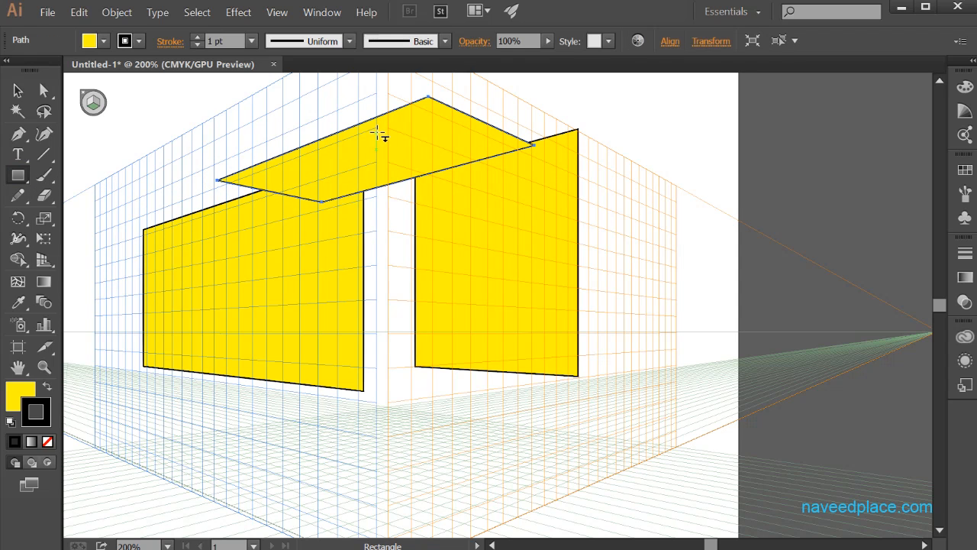
pyautogui.click(97, 104)
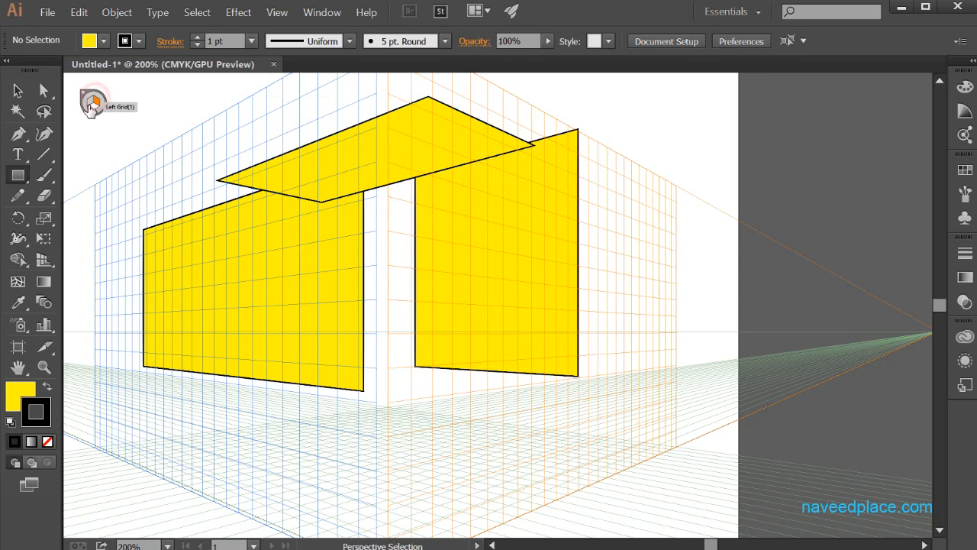
pyautogui.click(90, 102)
pyautogui.click(87, 111)
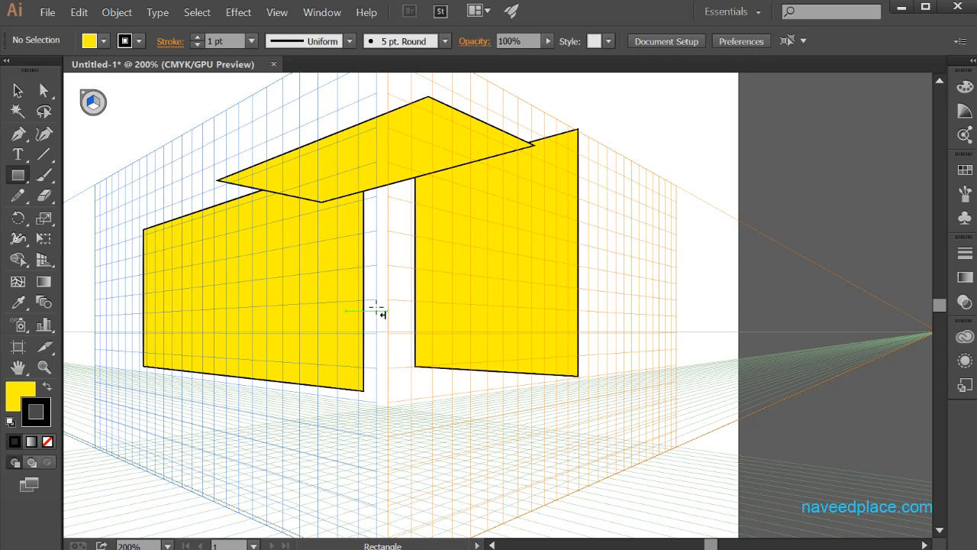
pyautogui.moveTo(219, 392)
pyautogui.mouseDown()
pyautogui.moveTo(428, 403)
pyautogui.moveTo(540, 374)
pyautogui.mouseUp()
pyautogui.hotkey('ctrl', 'z')
# Step: Activate the horizontal grid plane and draw a floor rectangle beneath the two upright rectangles
pyautogui.click(93, 108)
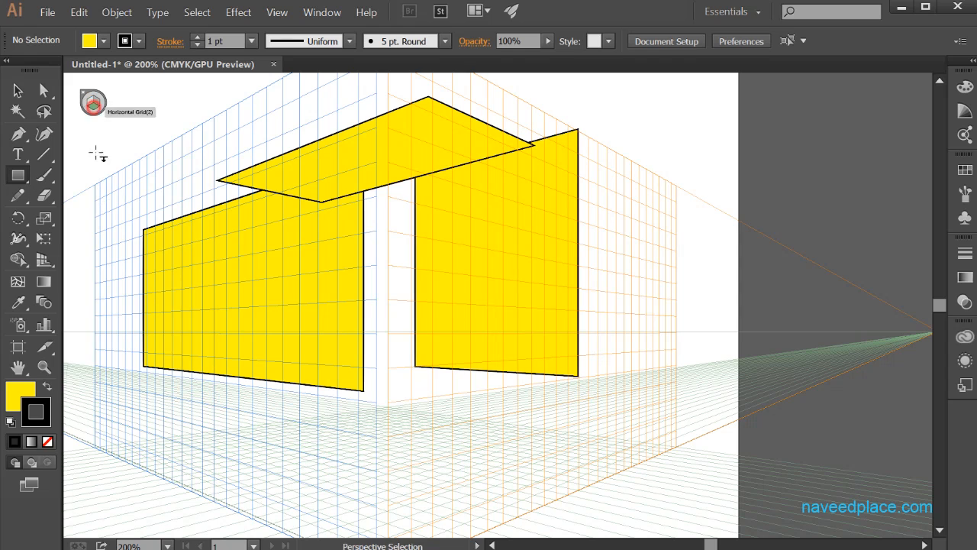
pyautogui.moveTo(170, 397); pyautogui.dragTo(556, 378)
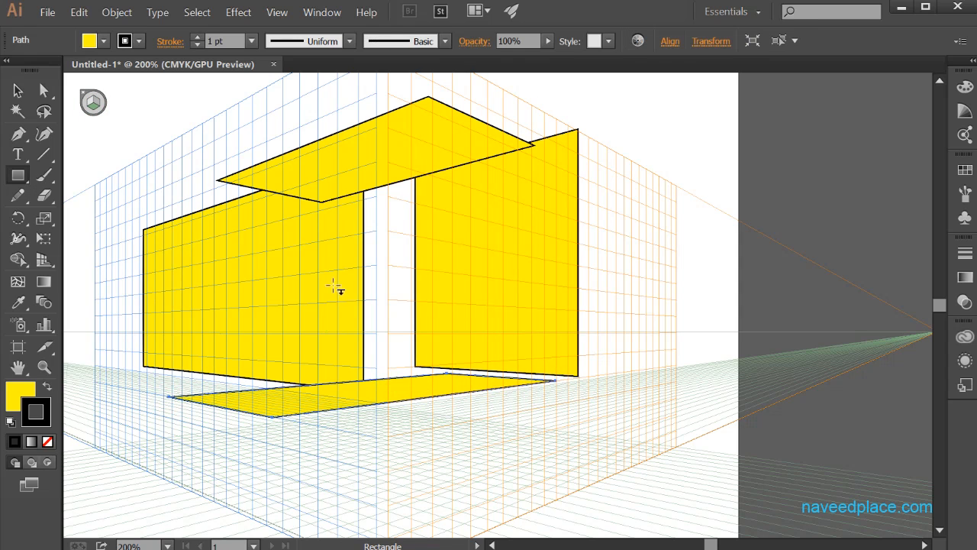
# Step: Move the right perspective grid plane outward, away from the left plane, with the Perspective Selection tool
pyautogui.click(43, 260)
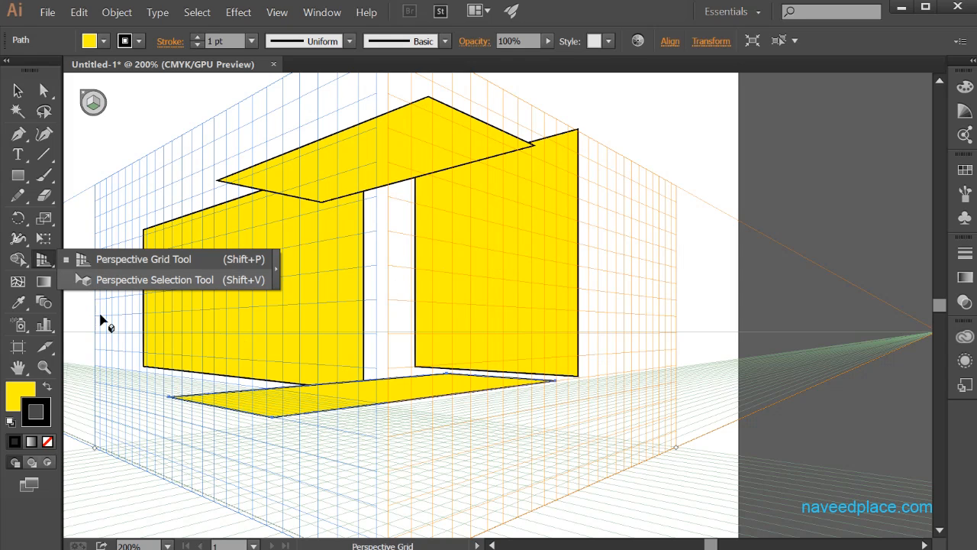
pyautogui.click(38, 369)
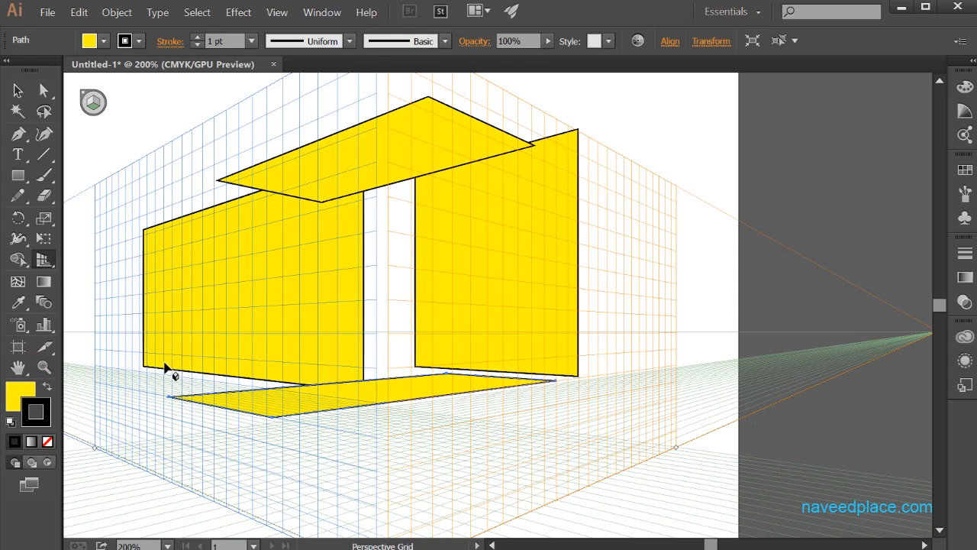
pyautogui.press('super')
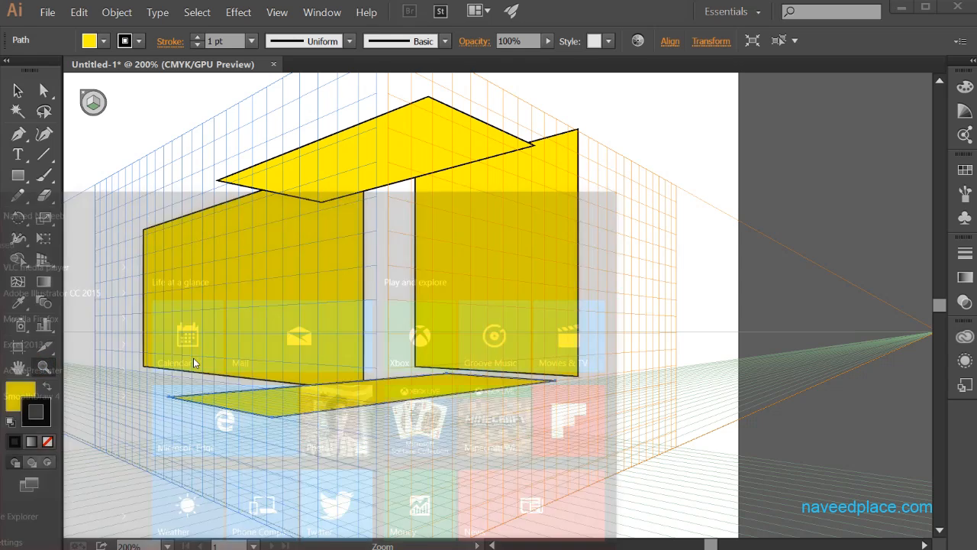
pyautogui.press('super')
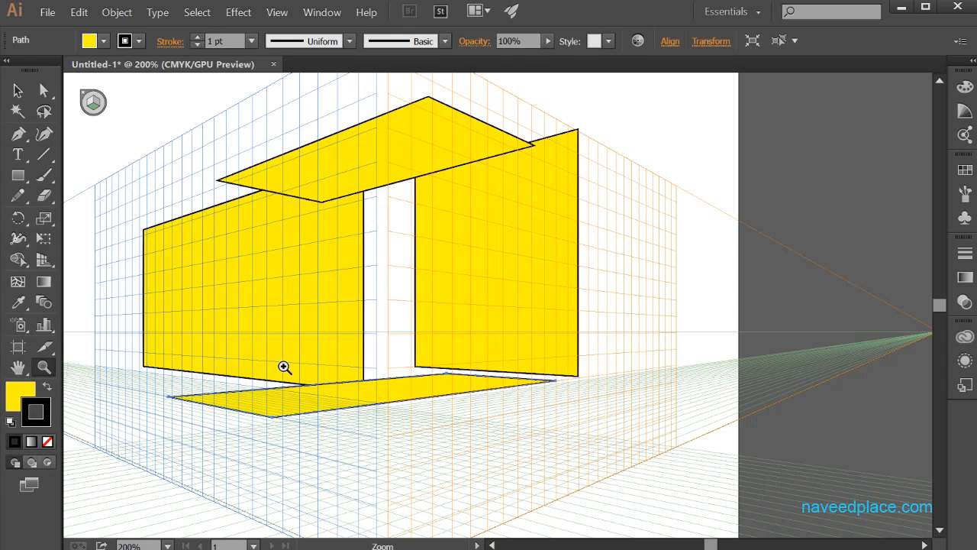
pyautogui.keyDown('alt'); pyautogui.click(283, 367); pyautogui.keyUp('alt')
pyautogui.keyDown('alt'); pyautogui.click(283, 366); pyautogui.keyUp('alt')
pyautogui.press('space')
pyautogui.moveTo(640, 368); pyautogui.dragTo(334, 369)
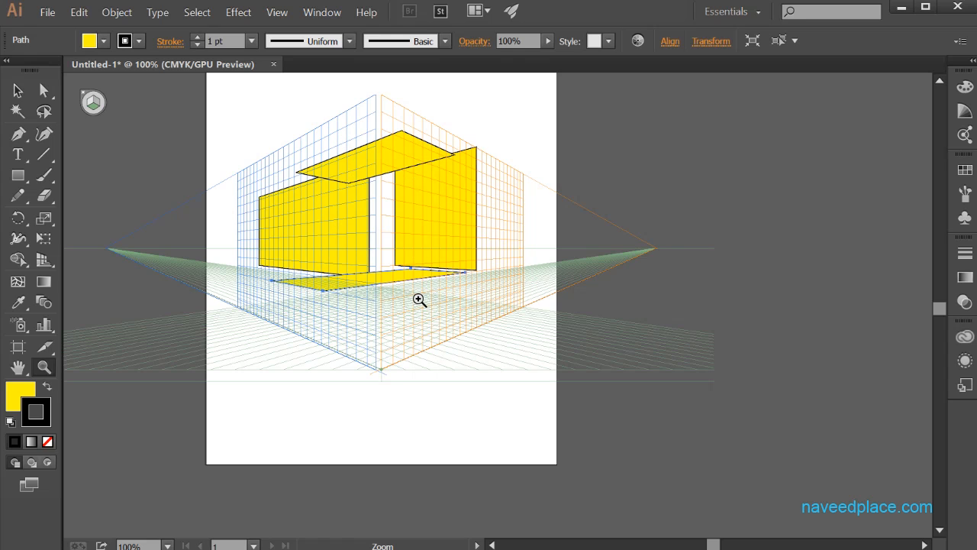
pyautogui.moveTo(43, 260); pyautogui.dragTo(165, 280)
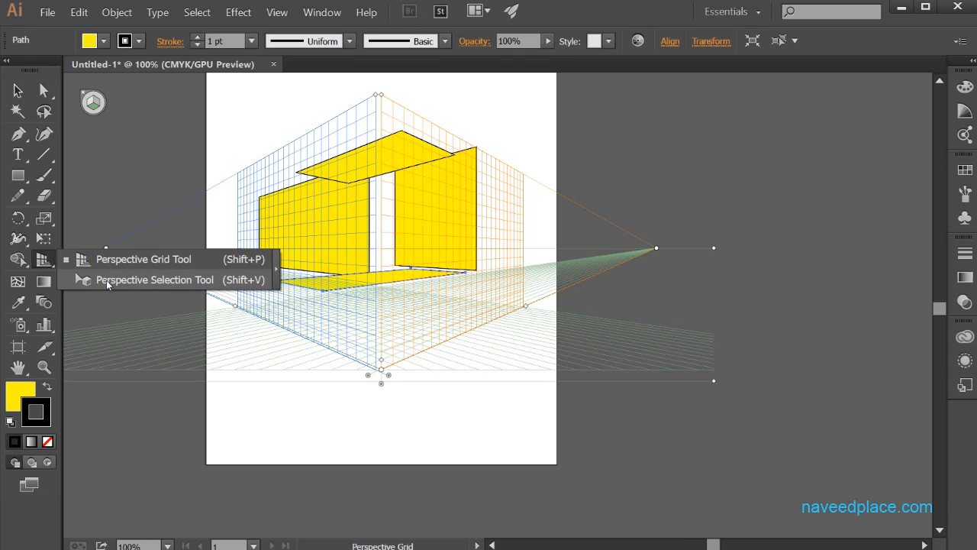
pyautogui.moveTo(105, 280); pyautogui.dragTo(105, 279)
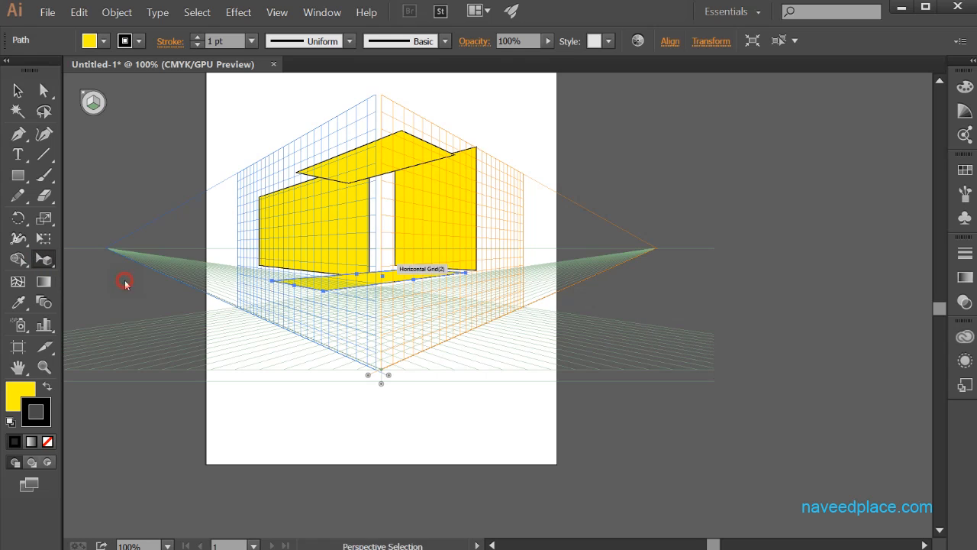
pyautogui.click(277, 284)
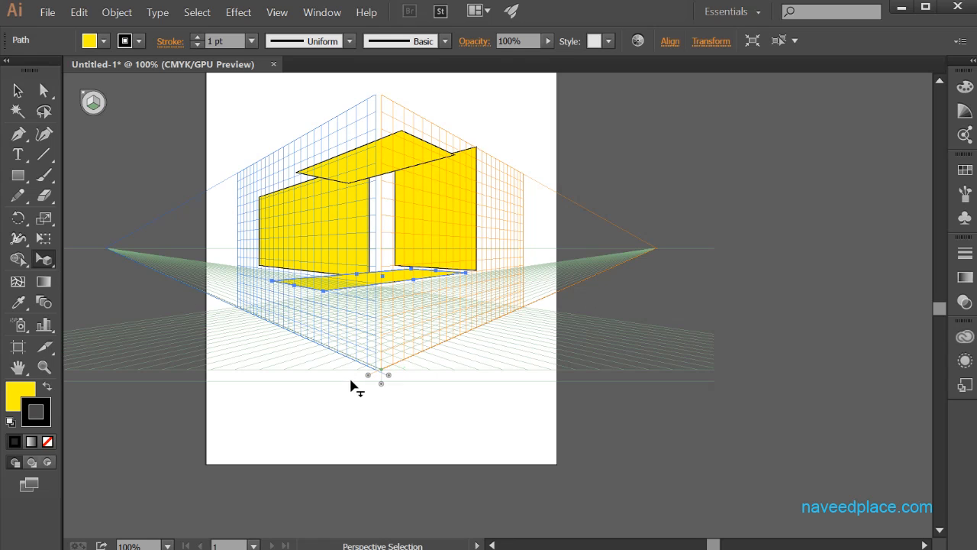
pyautogui.moveTo(367, 375); pyautogui.dragTo(517, 399)
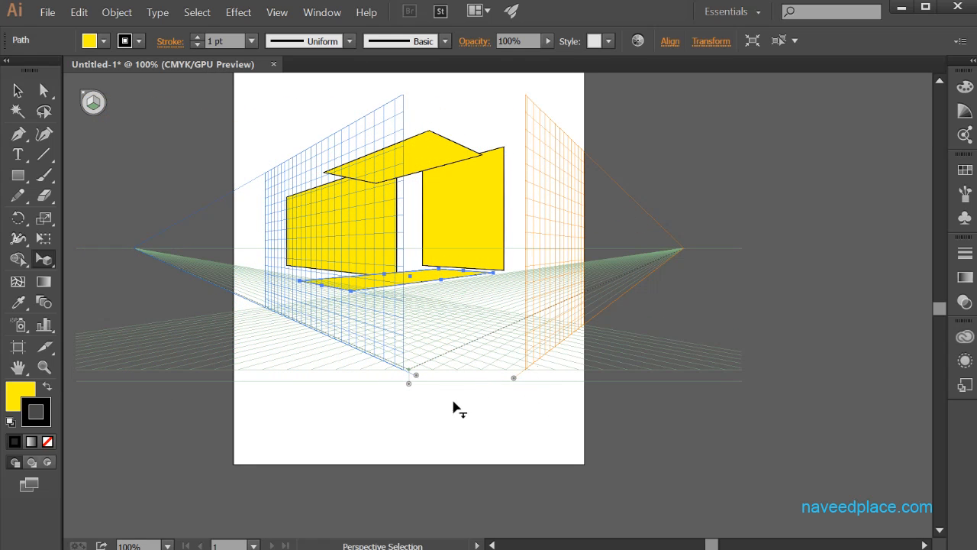
# Step: Reposition the right and left grid planes with their plane controls and offset the horizontal plane by about -24 pt
pyautogui.press('z')
pyautogui.click(491, 395)
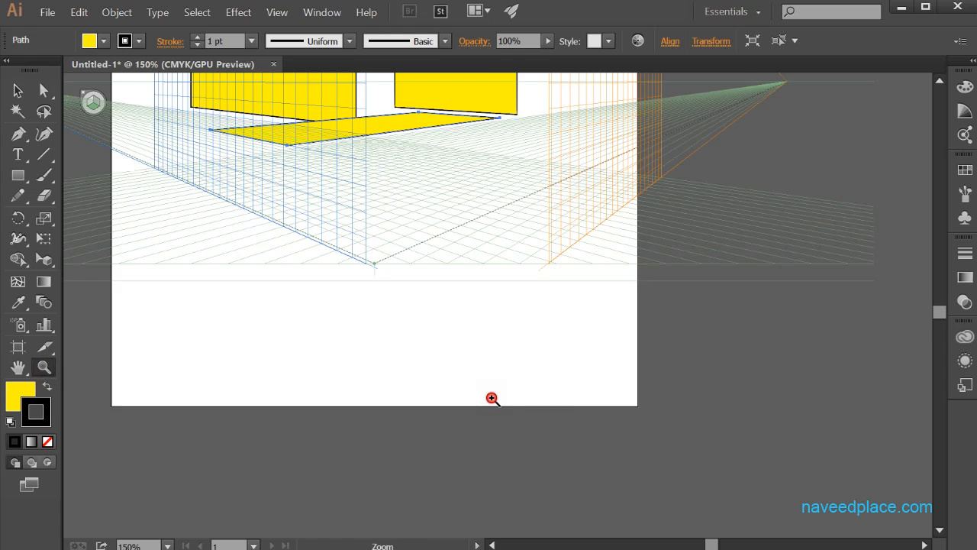
pyautogui.moveTo(486, 192); pyautogui.dragTo(485, 371)
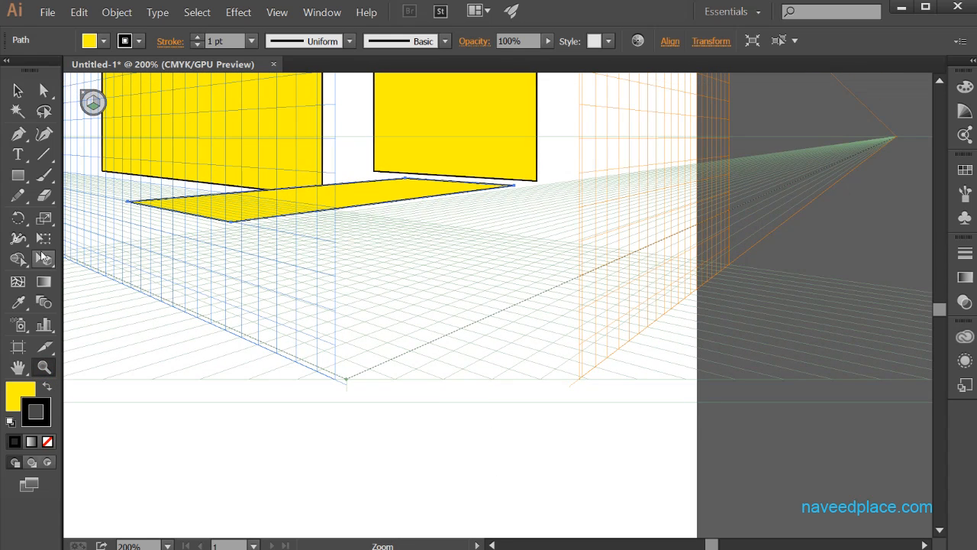
pyautogui.moveTo(44, 260); pyautogui.dragTo(127, 280)
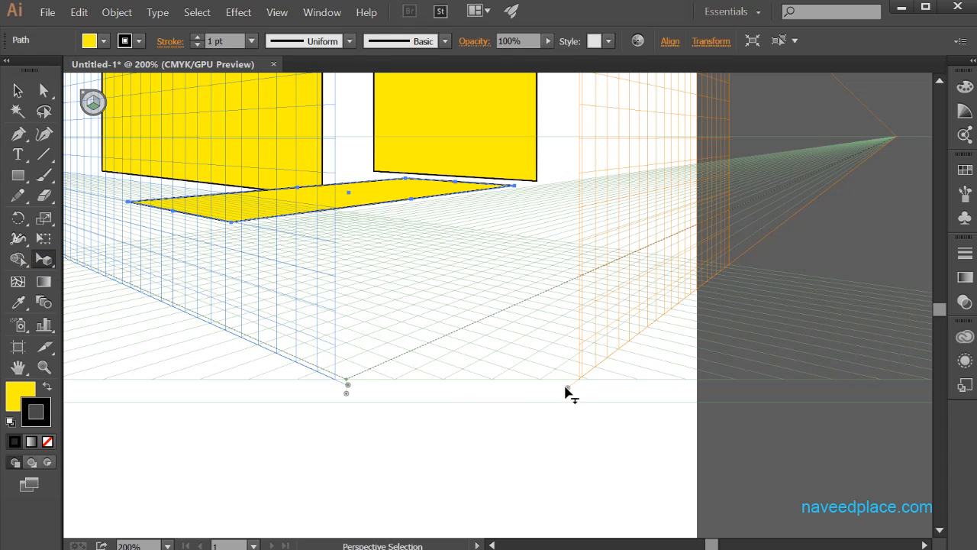
pyautogui.moveTo(567, 391); pyautogui.dragTo(714, 420)
pyautogui.moveTo(569, 415); pyautogui.dragTo(404, 260)
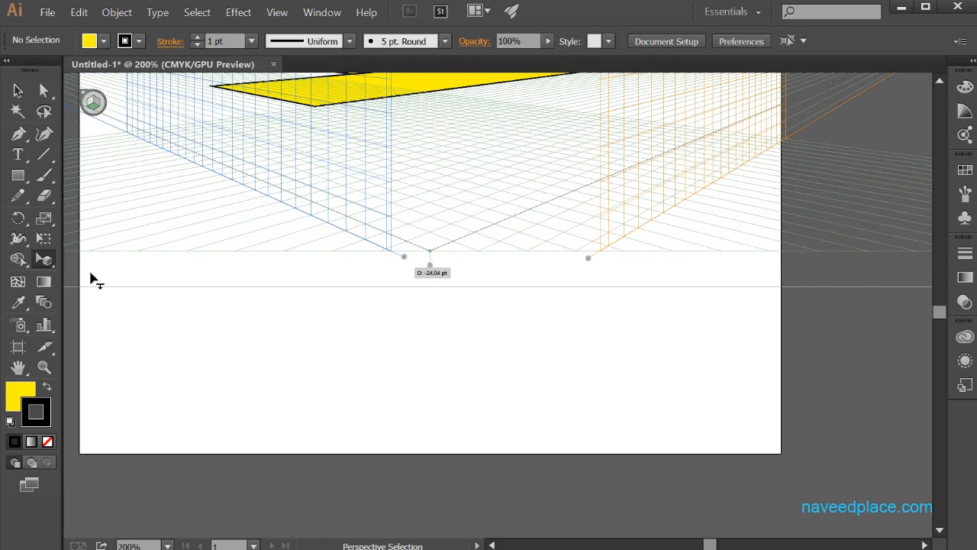
# Step: Review the Define Perspective Grid settings with the dialog moved beside the artwork, and accept the current settings
pyautogui.click(49, 365)
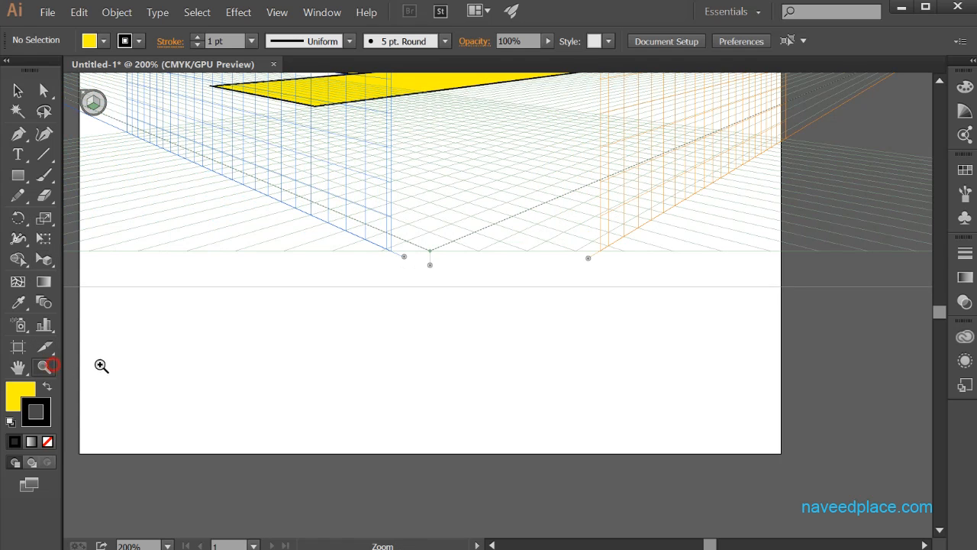
pyautogui.keyDown('alt'); pyautogui.click(260, 349); pyautogui.keyUp('alt')
pyautogui.keyDown('alt'); pyautogui.click(262, 346); pyautogui.keyUp('alt')
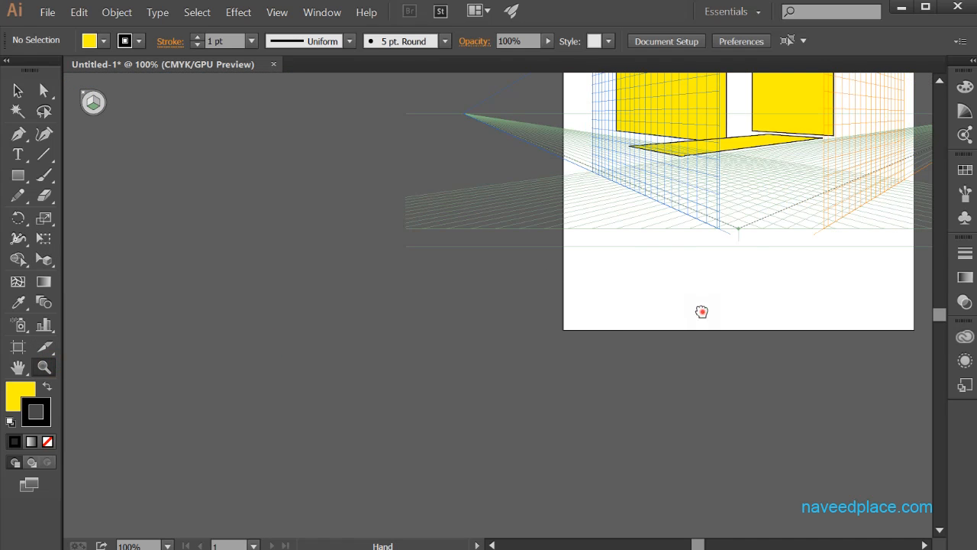
pyautogui.moveTo(700, 310); pyautogui.dragTo(396, 442)
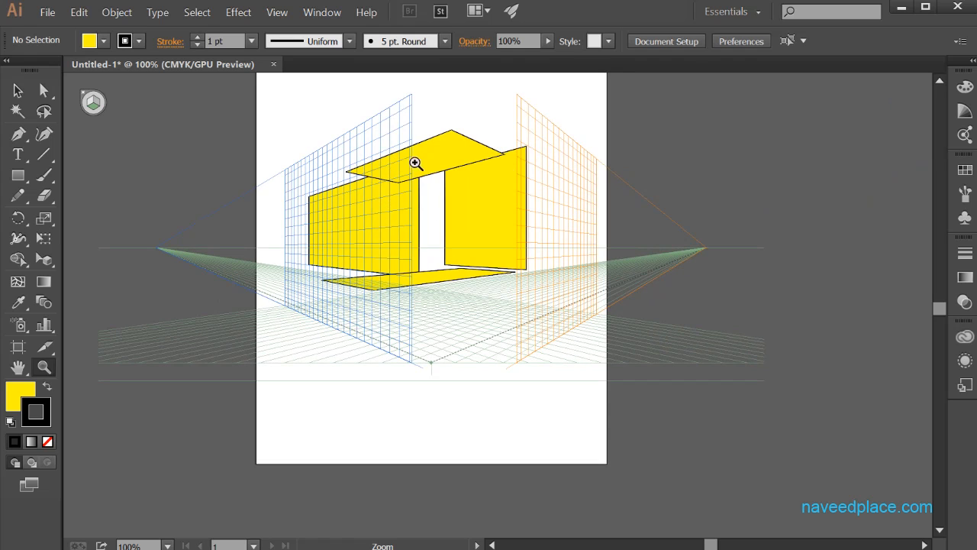
pyautogui.click(294, 16)
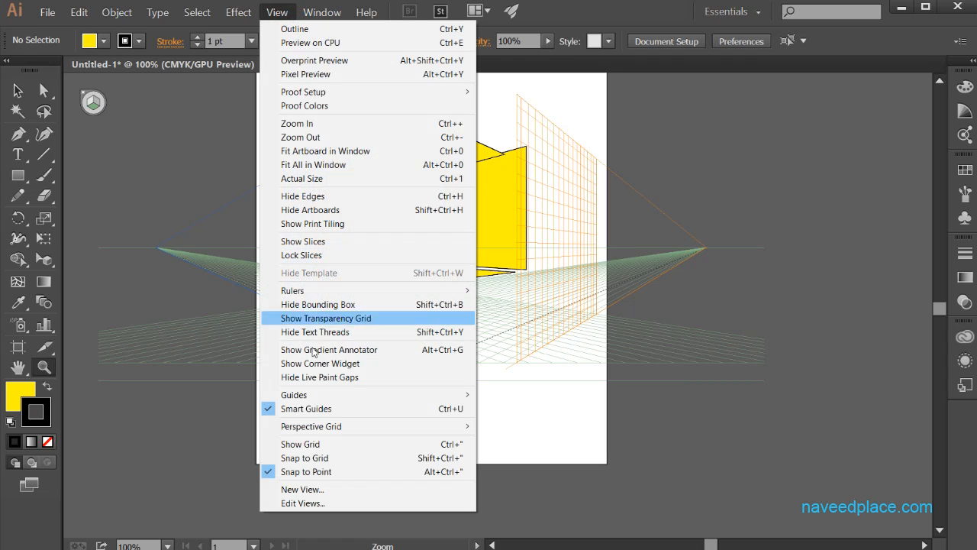
pyautogui.moveTo(319, 433)
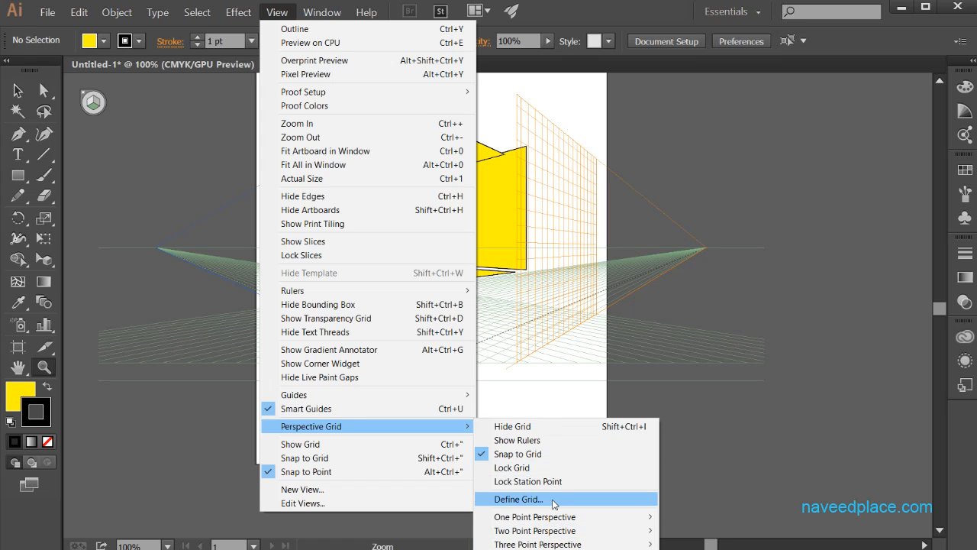
pyautogui.click(516, 499)
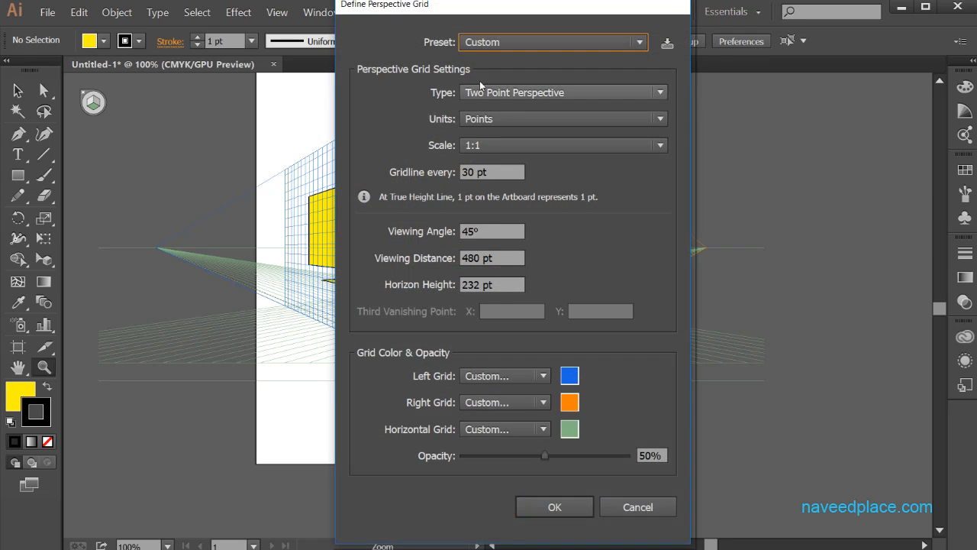
pyautogui.moveTo(471, 9); pyautogui.dragTo(732, 30)
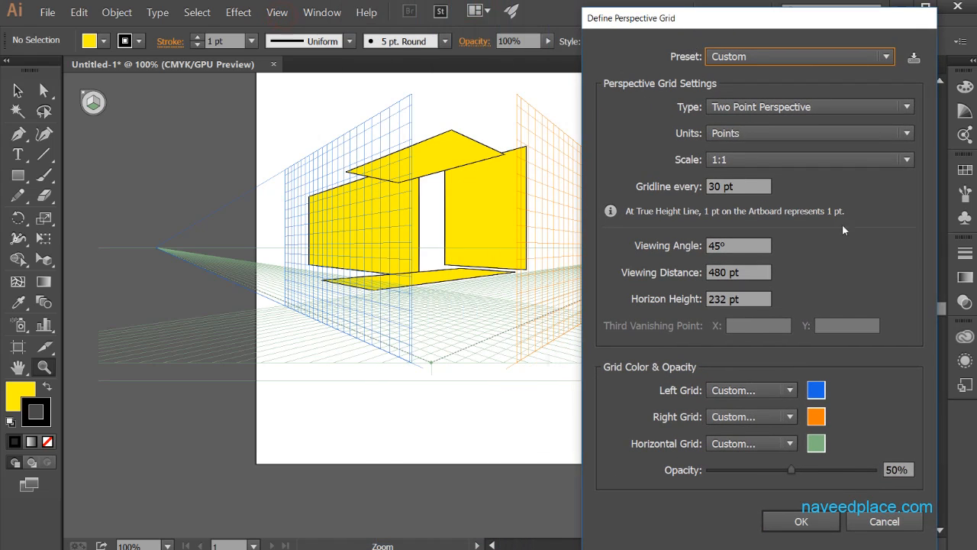
pyautogui.press('Return')
# Step: Reopen the Define Perspective Grid settings and view the list of available presets, keeping Custom
pyautogui.click(277, 12)
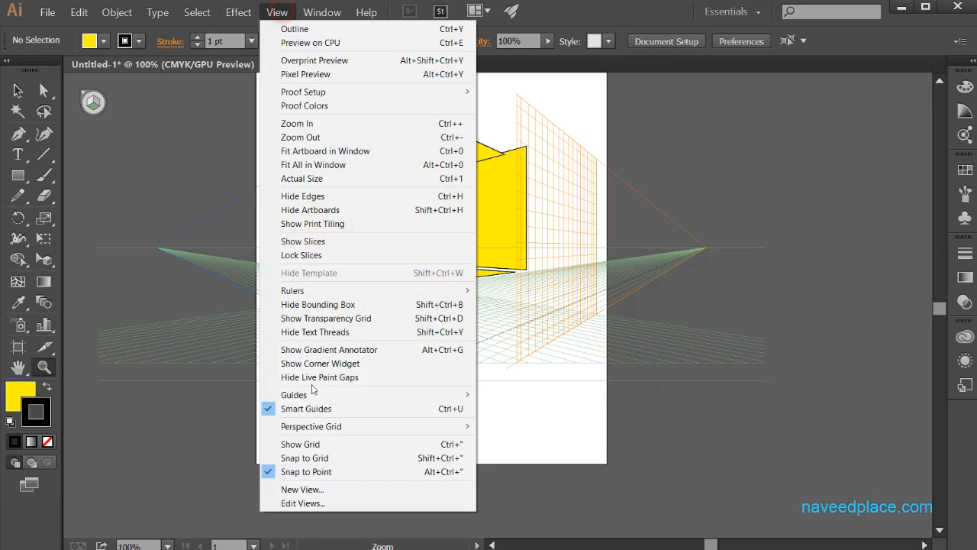
pyautogui.moveTo(430, 430)
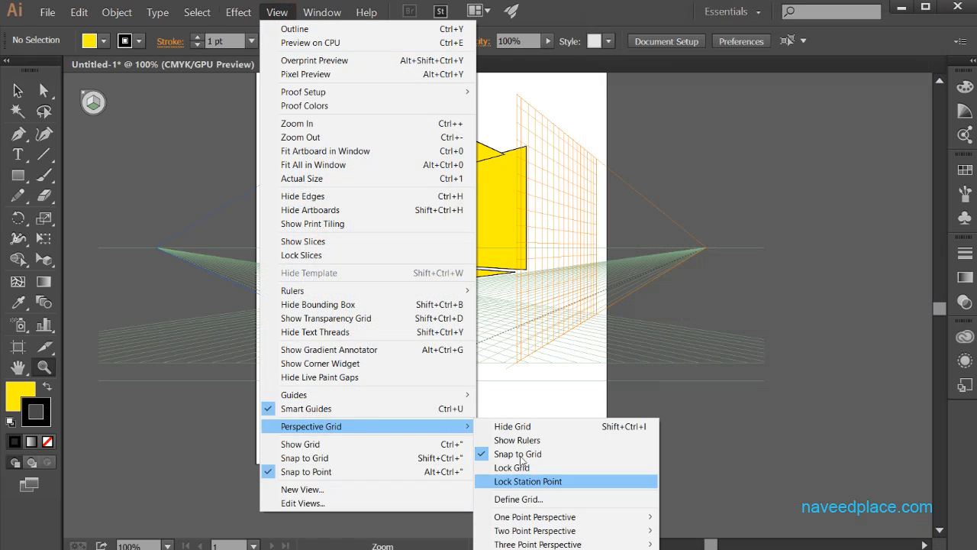
pyautogui.click(517, 501)
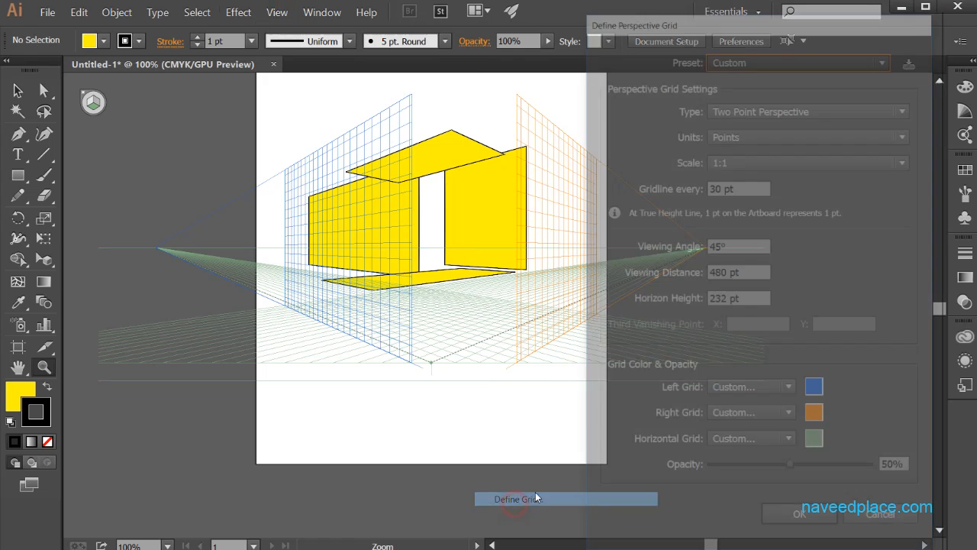
pyautogui.moveTo(707, 26); pyautogui.dragTo(707, 13)
pyautogui.click(722, 54)
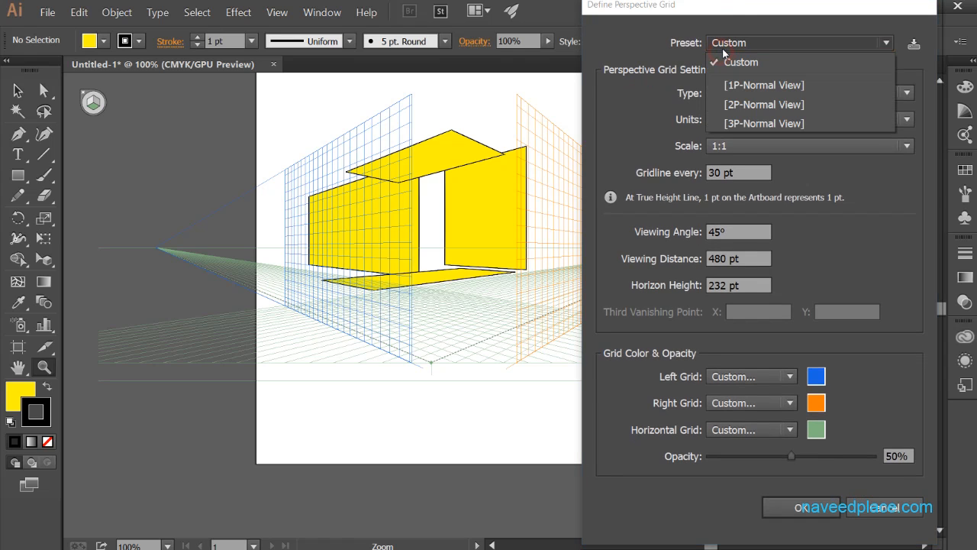
pyautogui.click(729, 44)
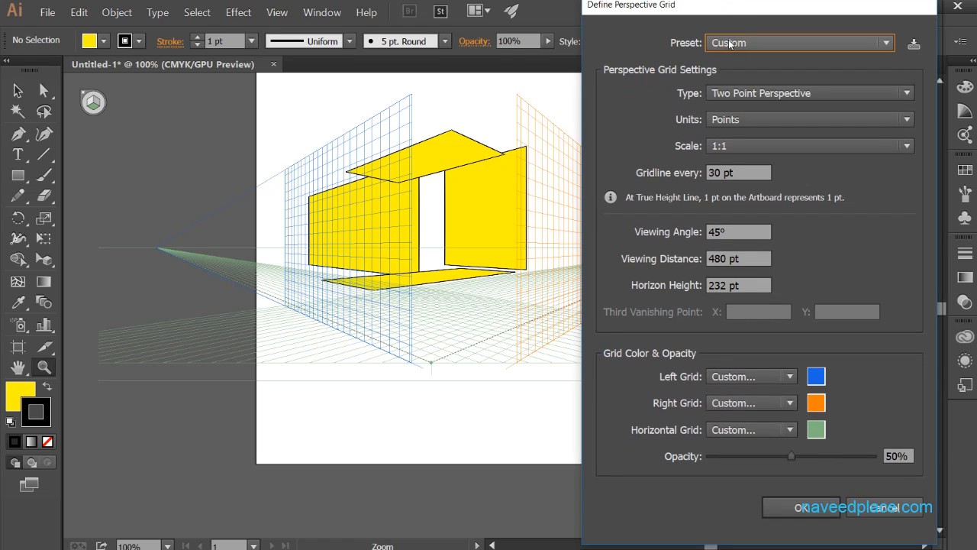
# Step: View the naming dialog for saving the current grid settings as a preset, and cancel it without saving
pyautogui.click(919, 46)
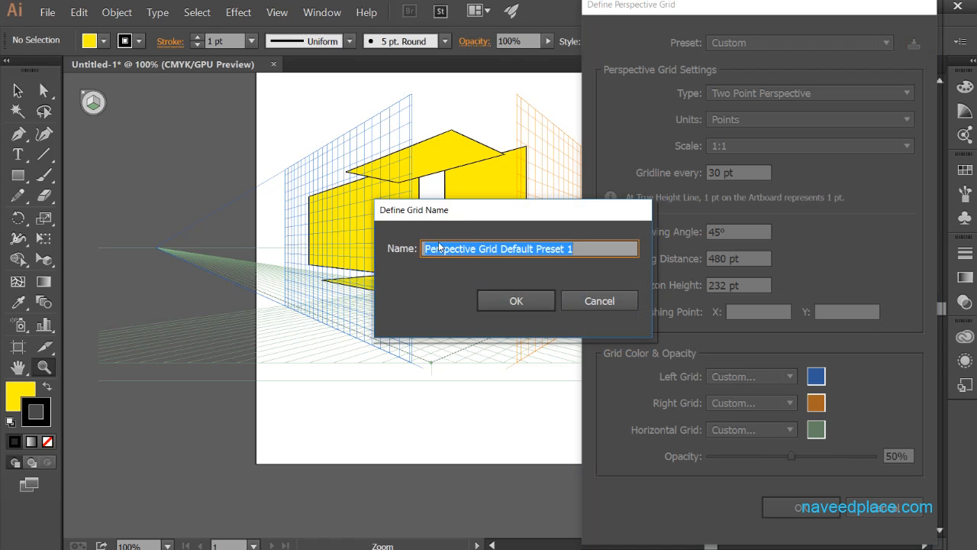
pyautogui.click(600, 305)
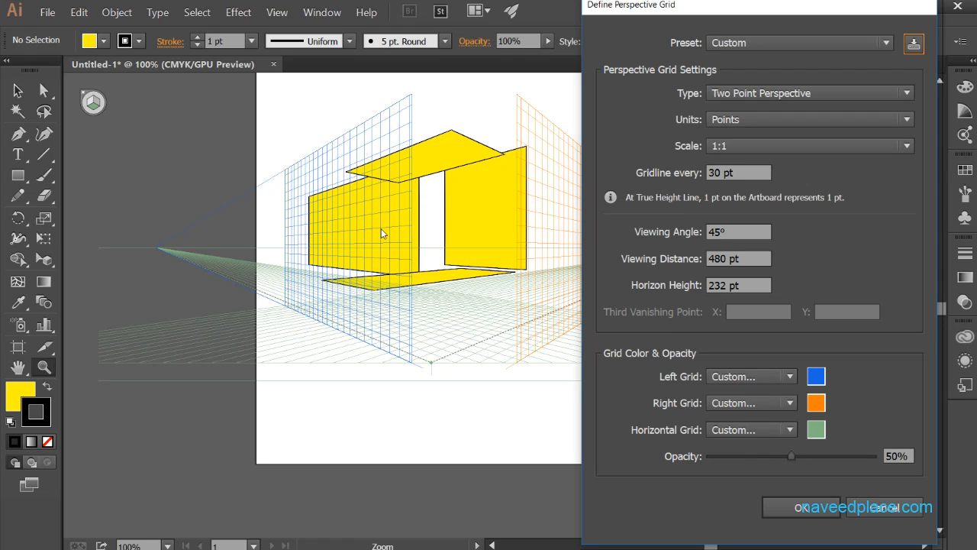
pyautogui.click(429, 386)
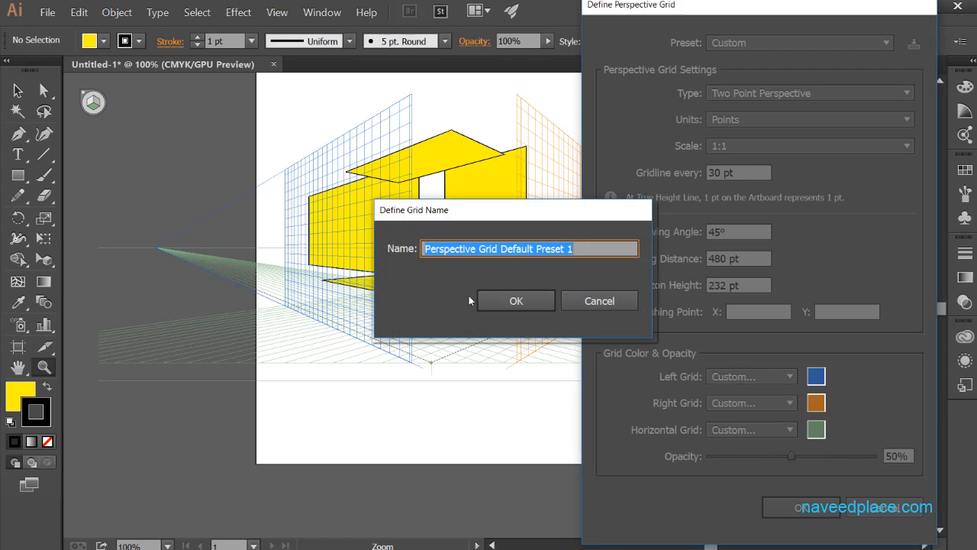
pyautogui.click(601, 302)
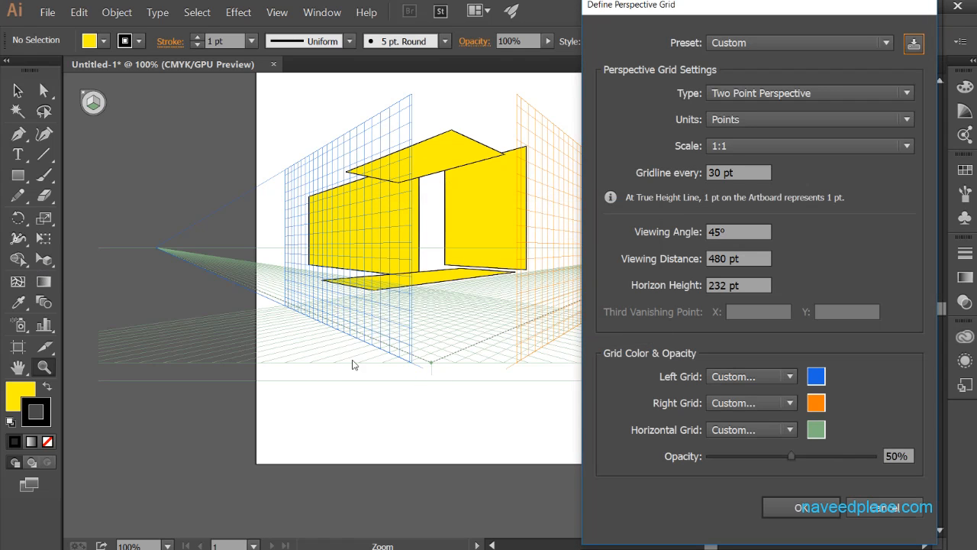
pyautogui.click(911, 48)
pyautogui.click(912, 46)
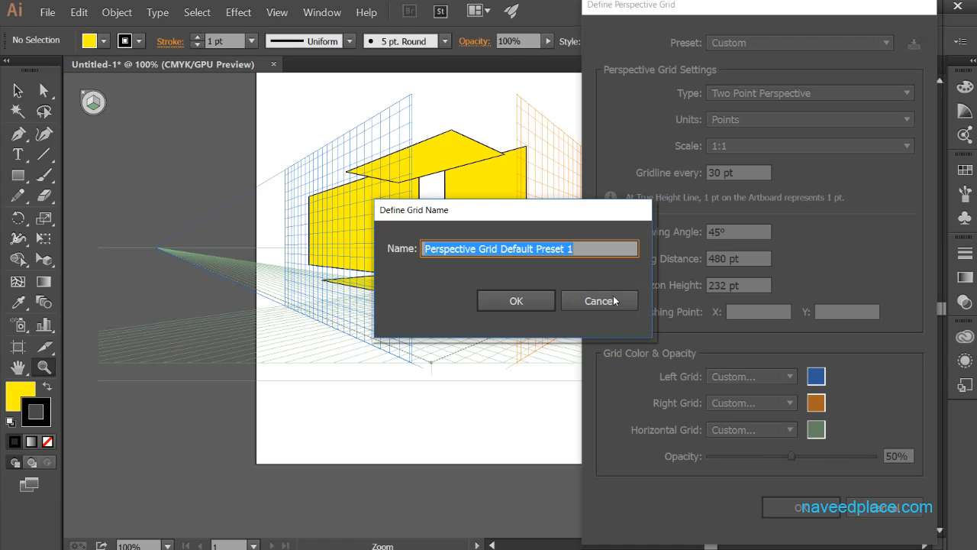
pyautogui.click(614, 300)
# Step: Compare the one-, two- and three-point presets and apply [1P-Normal View] to the perspective grid
pyautogui.click(729, 46)
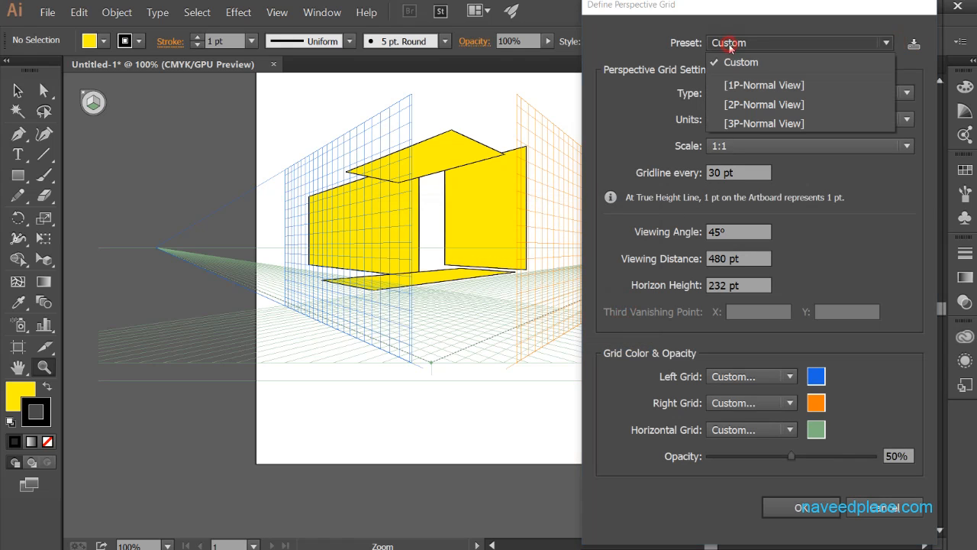
pyautogui.click(736, 86)
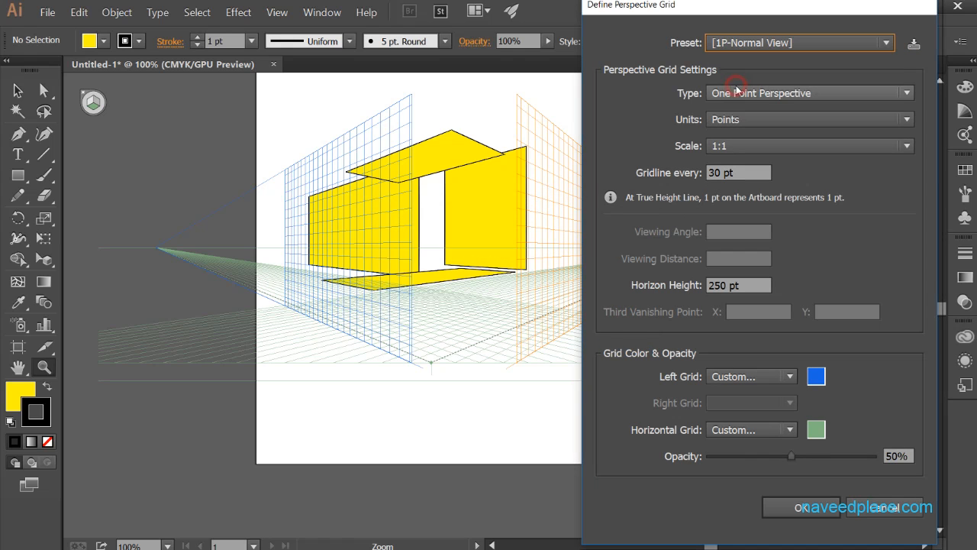
pyautogui.click(733, 43)
pyautogui.click(732, 104)
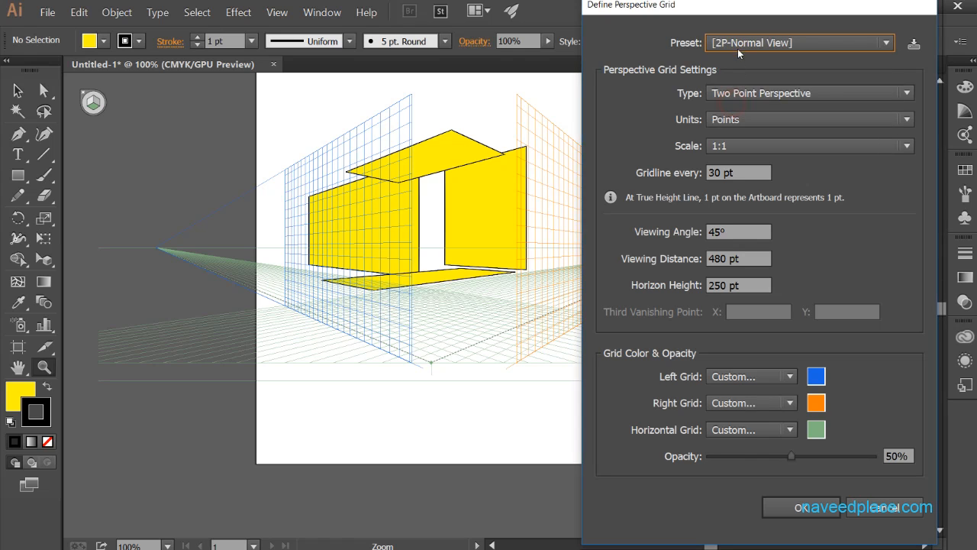
pyautogui.click(737, 46)
pyautogui.click(739, 124)
pyautogui.click(741, 47)
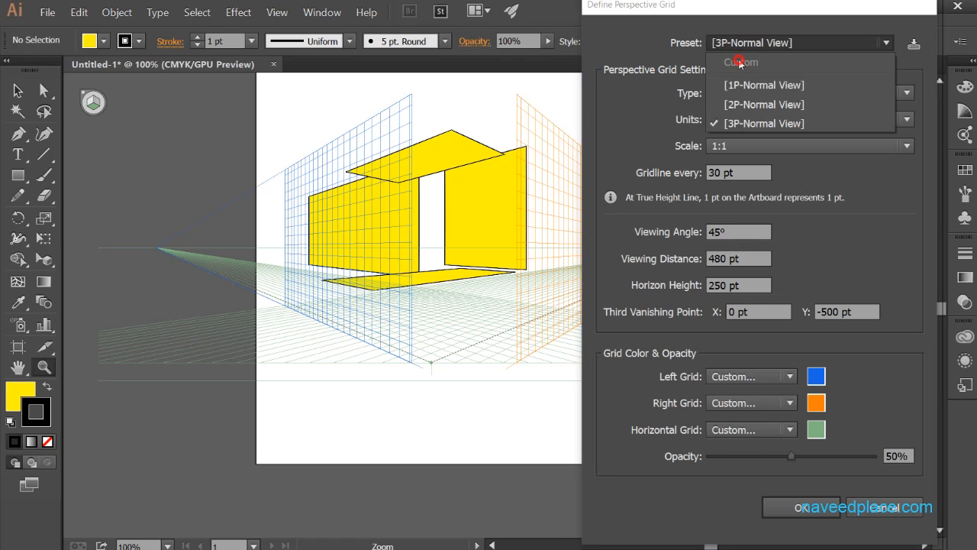
pyautogui.click(739, 86)
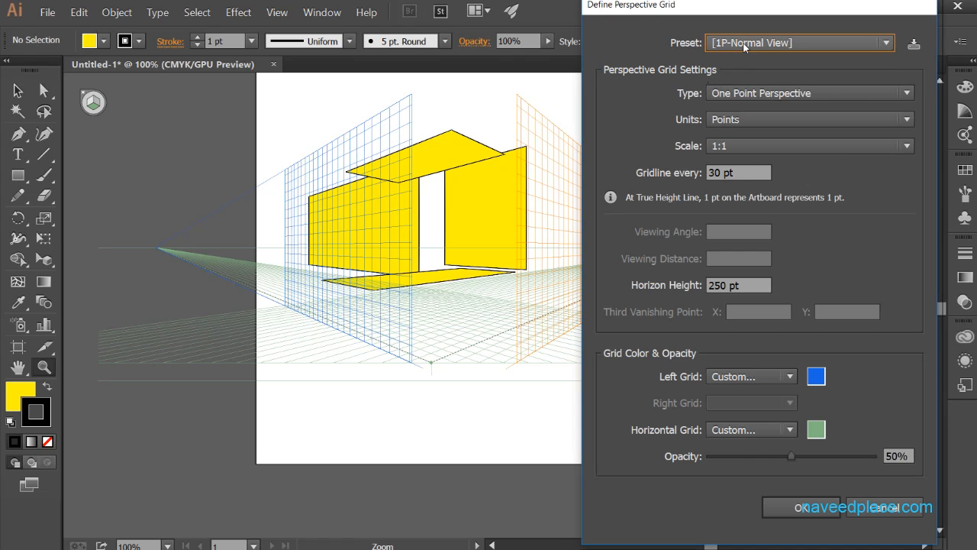
pyautogui.click(800, 507)
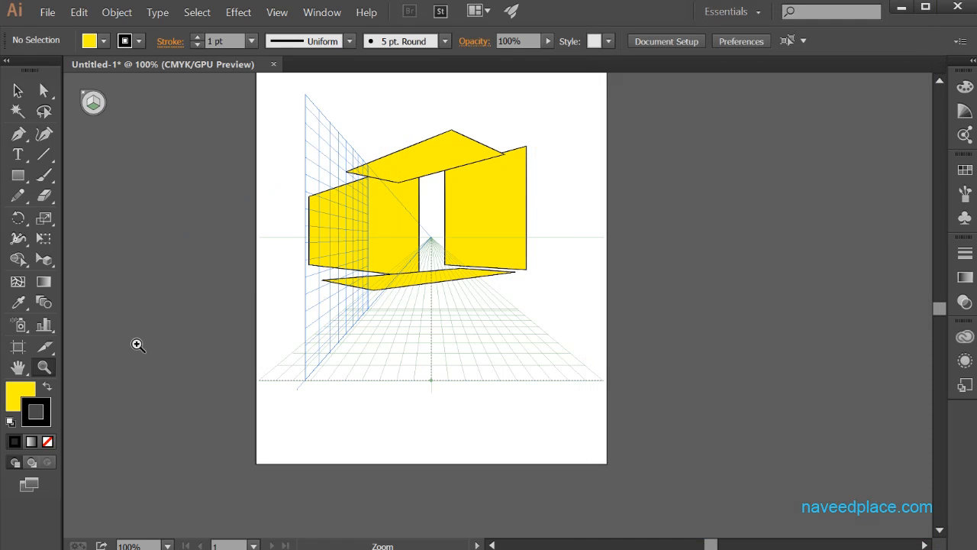
# Step: Draw a trial rectangle over the left wall of the one-point perspective grid, and undo it
pyautogui.click(44, 366)
pyautogui.click(393, 345)
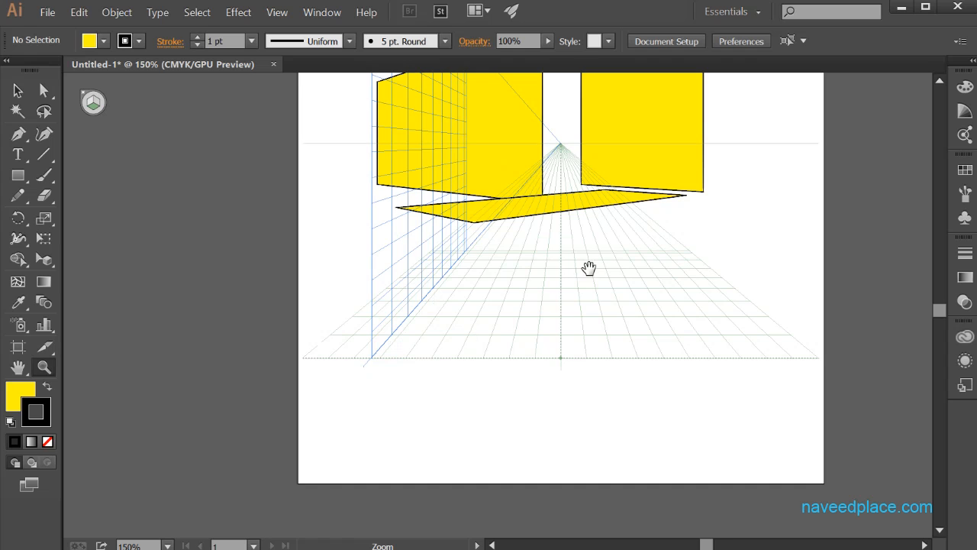
pyautogui.moveTo(589, 269); pyautogui.dragTo(416, 404)
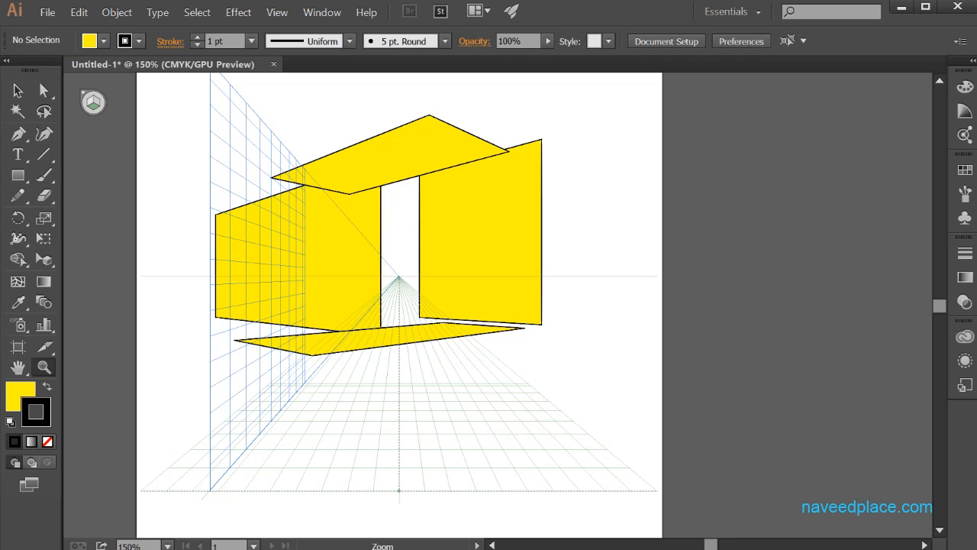
pyautogui.click(21, 175)
pyautogui.click(77, 172)
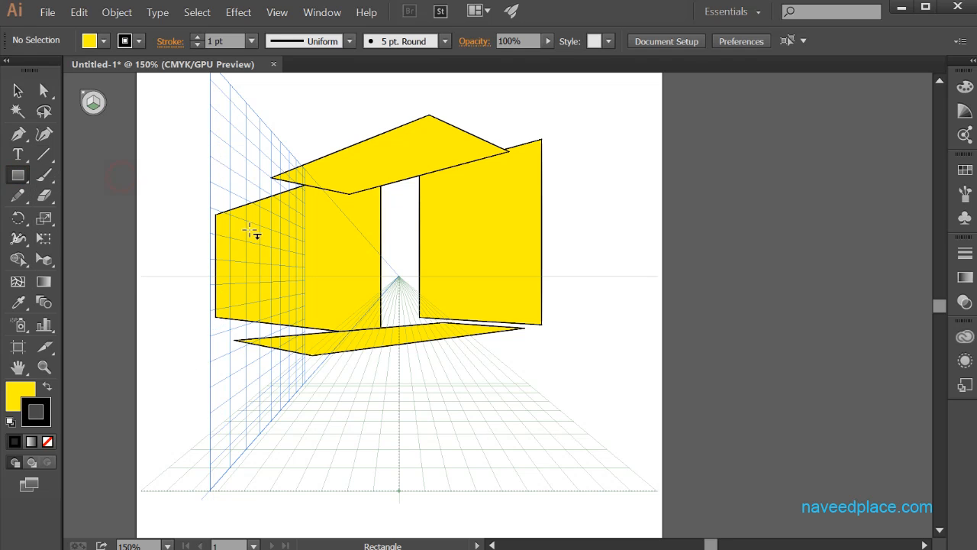
pyautogui.moveTo(242, 195); pyautogui.dragTo(306, 336)
pyautogui.hotkey('ctrl', 'z')
# Step: Redefine the perspective grid with its type set to Two Point Perspective and apply the settings
pyautogui.click(274, 12)
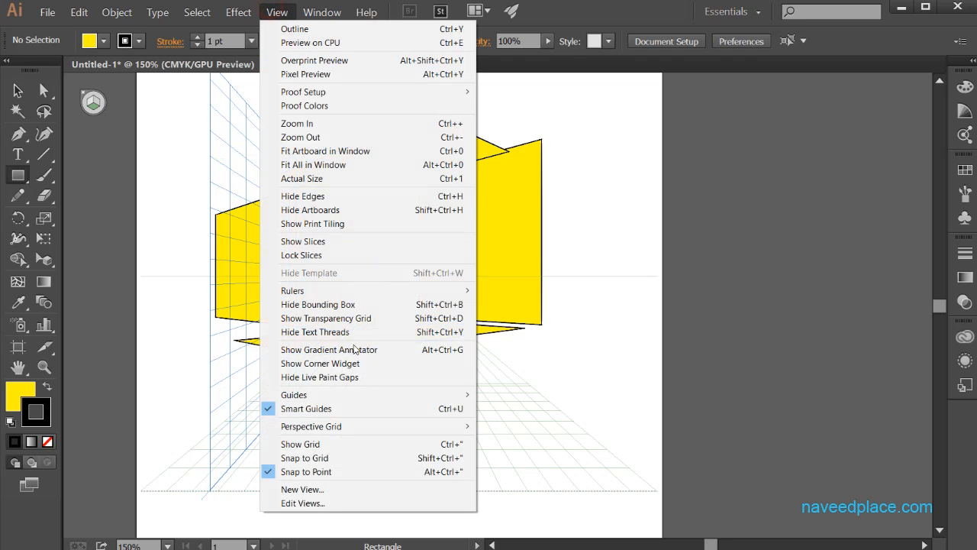
pyautogui.moveTo(345, 424)
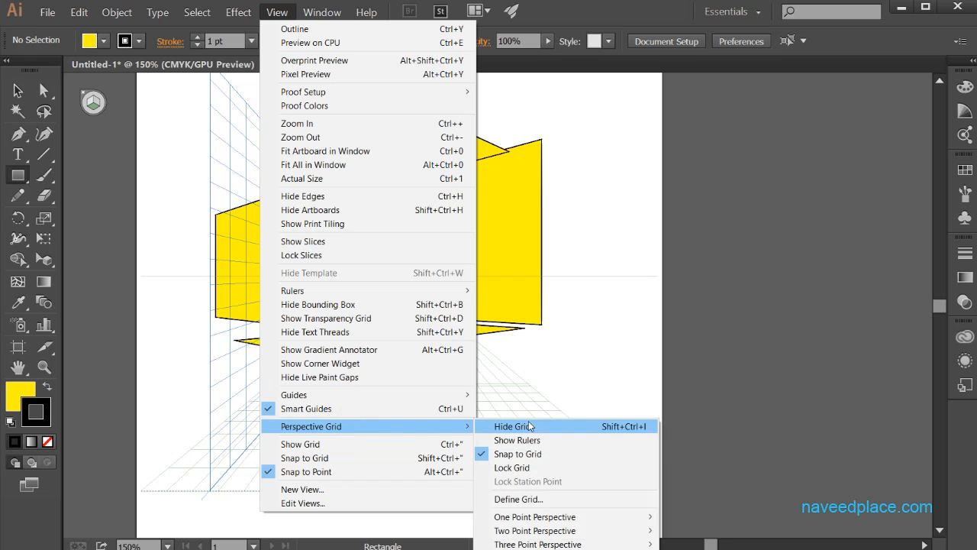
pyautogui.click(535, 499)
pyautogui.click(764, 94)
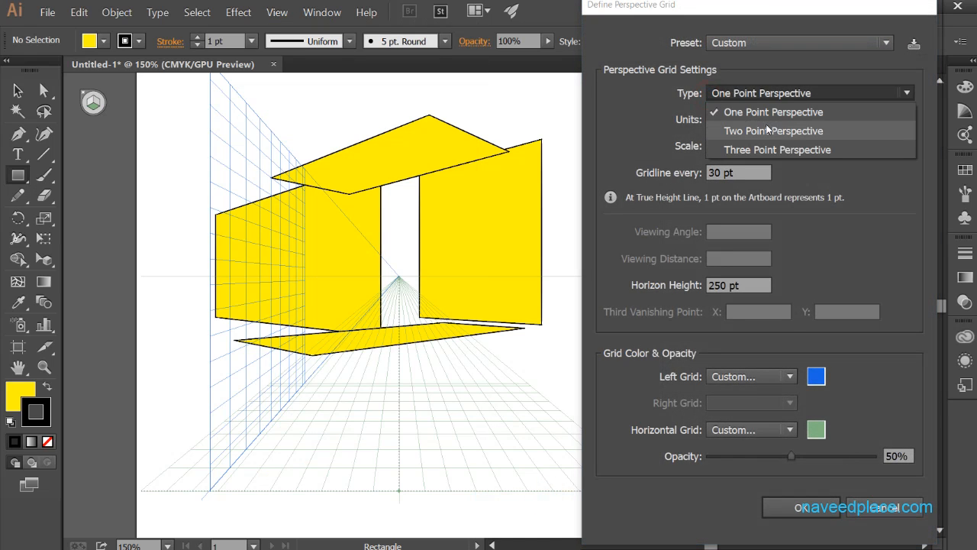
pyautogui.click(784, 133)
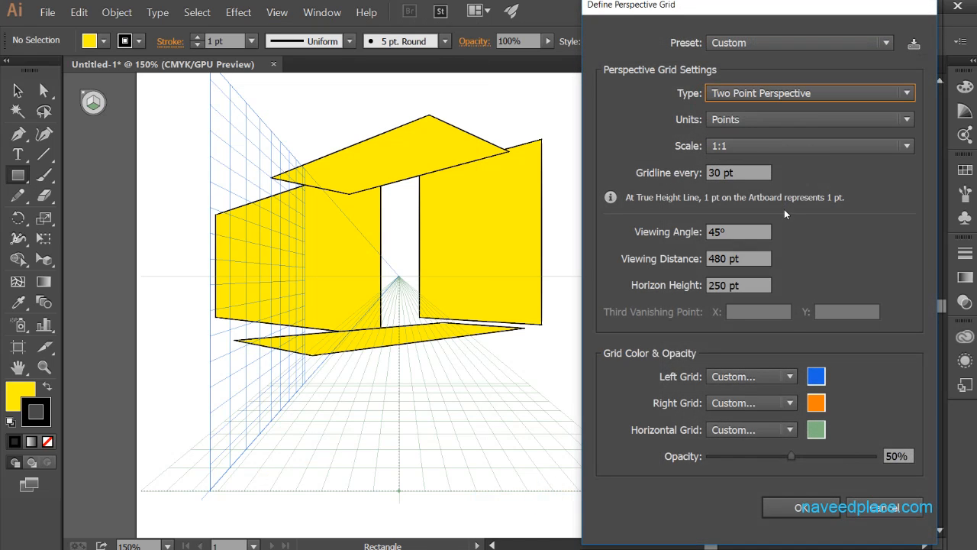
pyautogui.click(802, 507)
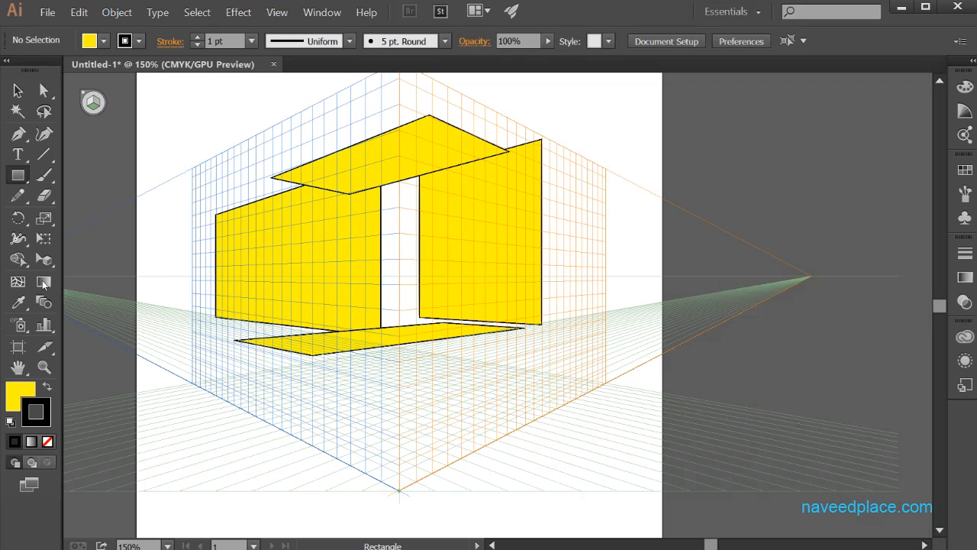
# Step: Redefine the perspective grid with its type set to Three Point Perspective and apply the settings
pyautogui.click(276, 13)
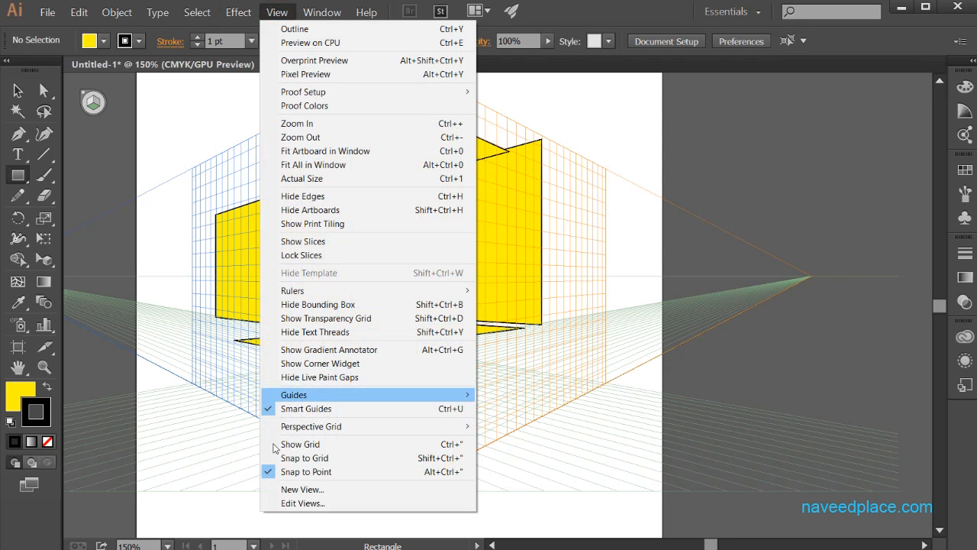
pyautogui.moveTo(302, 429)
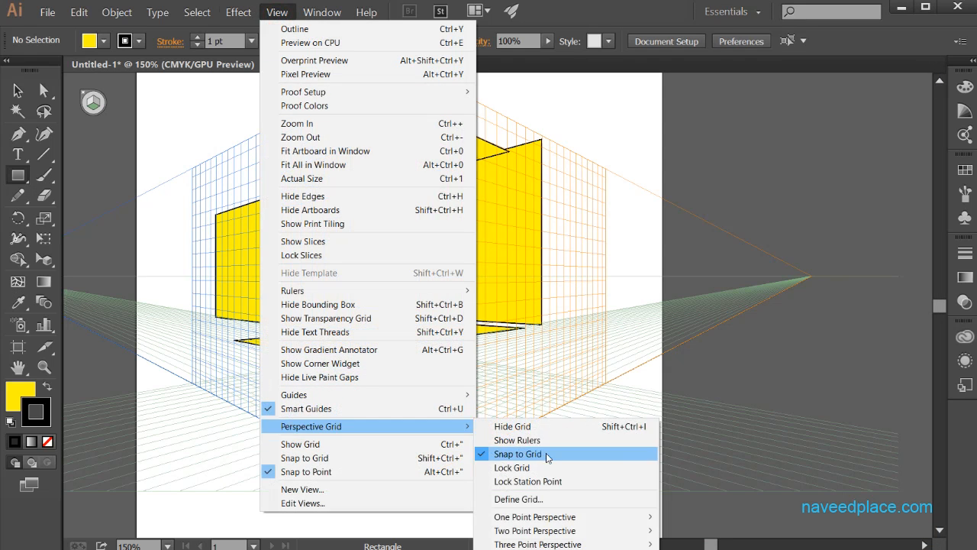
pyautogui.click(518, 499)
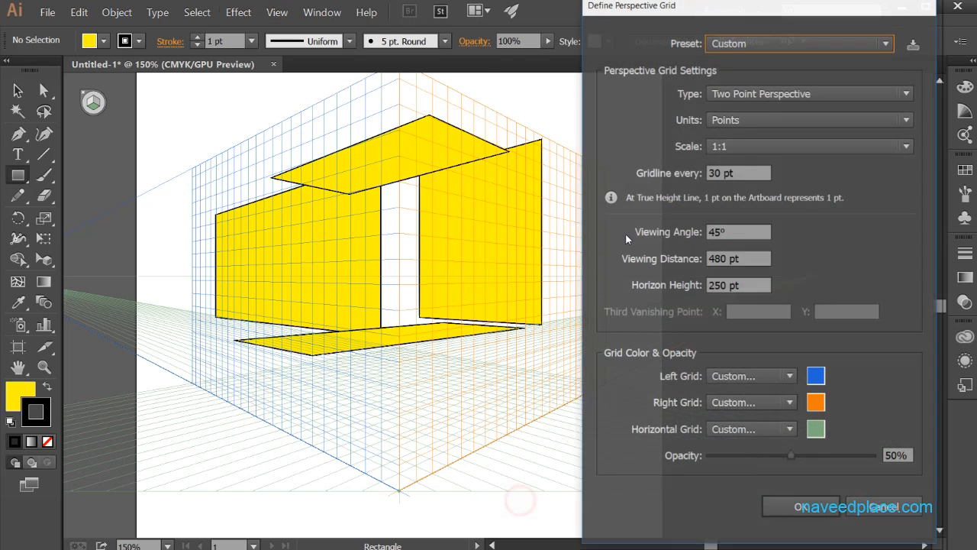
pyautogui.click(764, 93)
pyautogui.click(763, 152)
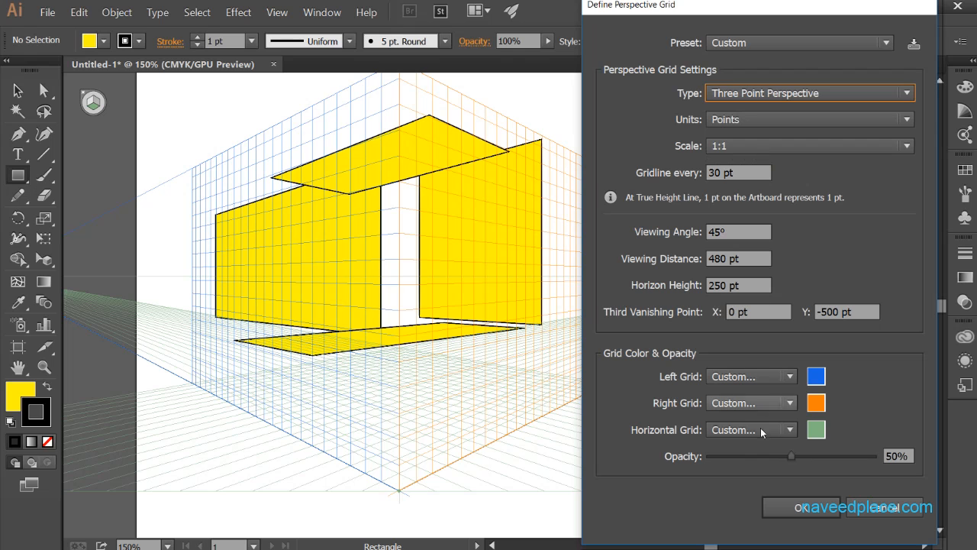
pyautogui.click(786, 512)
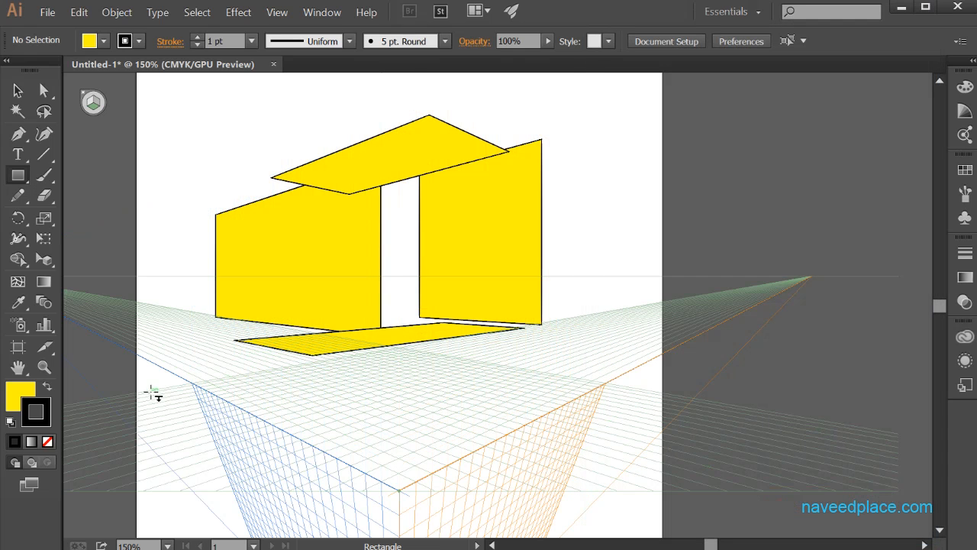
# Step: View the whole three-point grid, reopen its definition settings and review the unit choices, keeping Points
pyautogui.click(44, 366)
pyautogui.keyDown('alt'); pyautogui.click(265, 365); pyautogui.keyUp('alt')
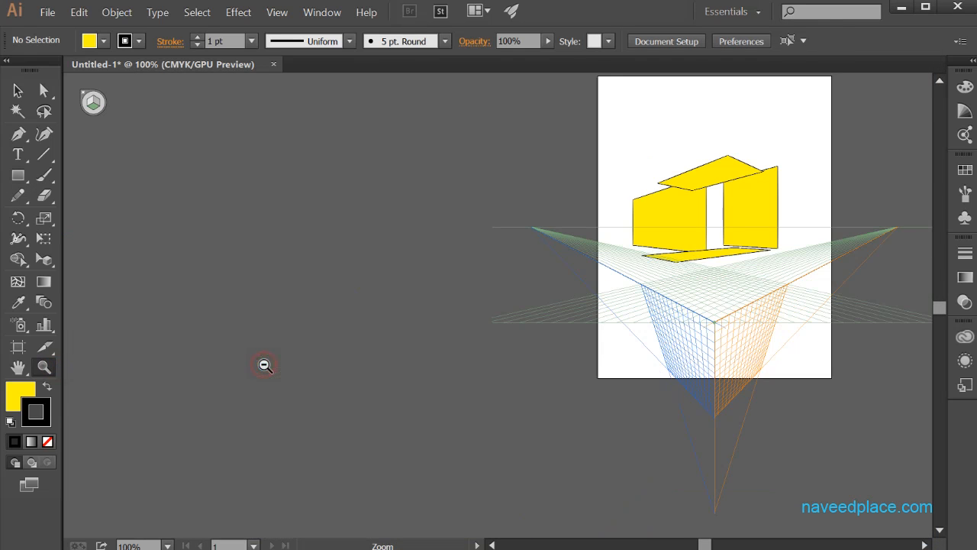
pyautogui.press('space')
pyautogui.moveTo(805, 380); pyautogui.dragTo(518, 397)
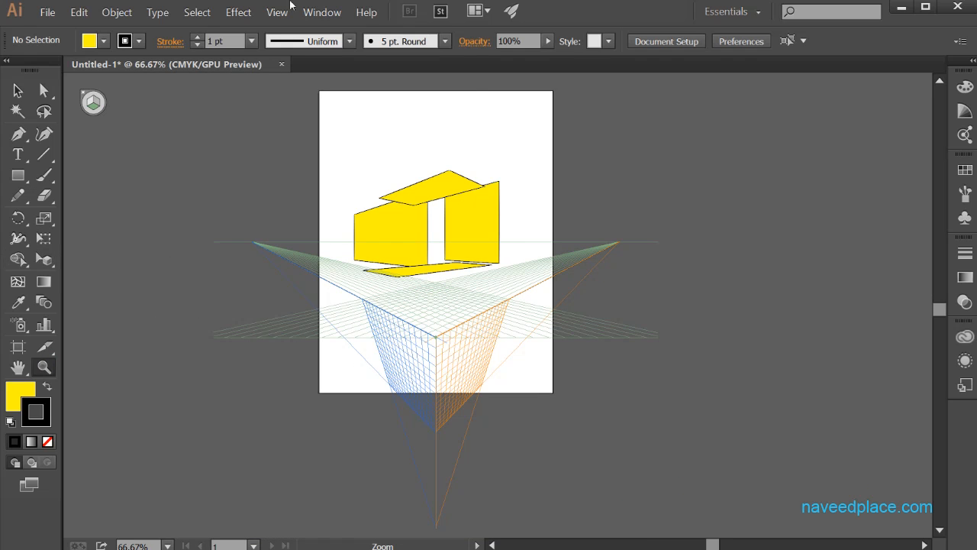
pyautogui.click(268, 20)
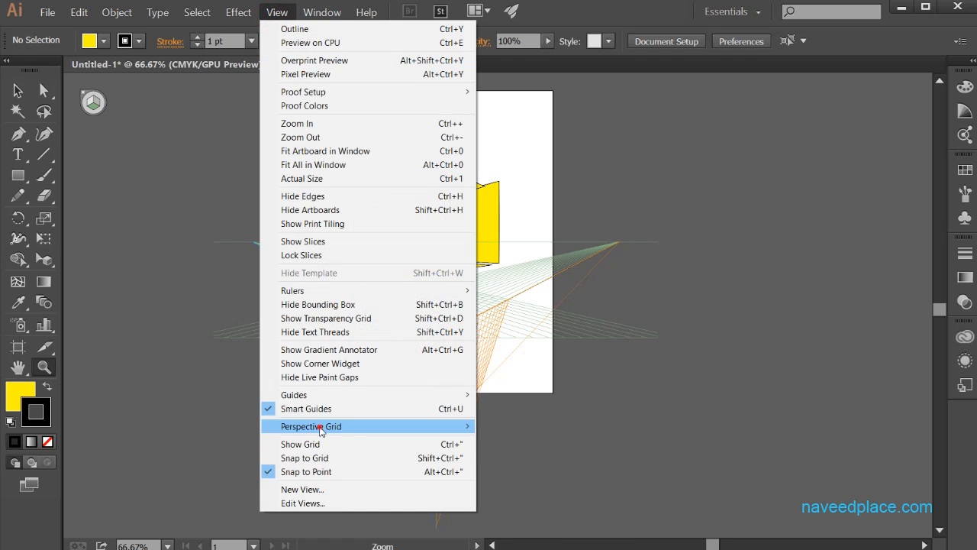
pyautogui.moveTo(313, 426)
pyautogui.click(526, 500)
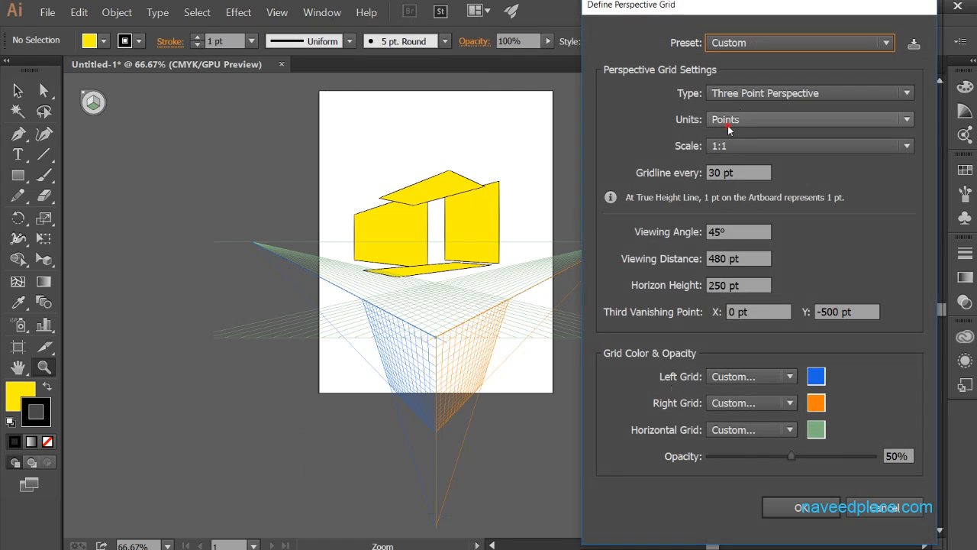
pyautogui.click(729, 122)
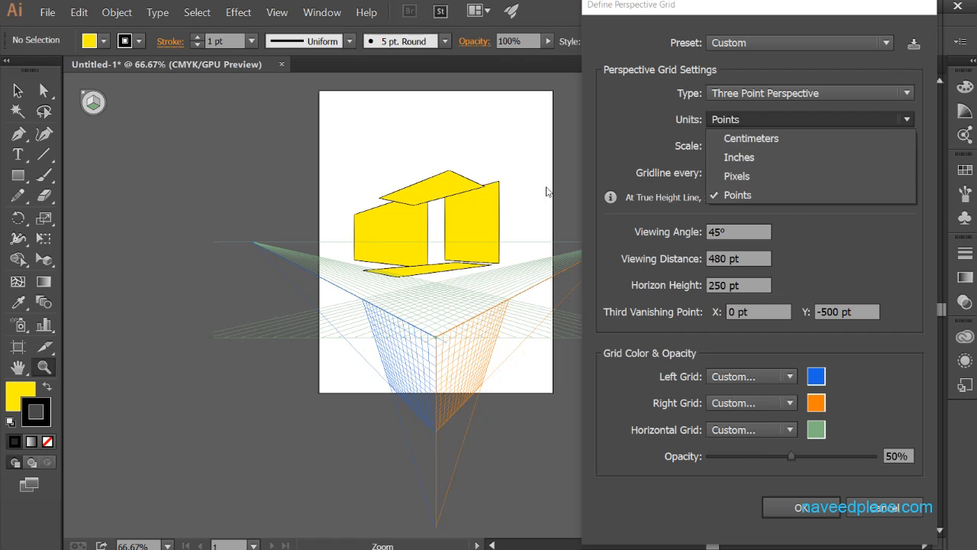
pyautogui.click(748, 197)
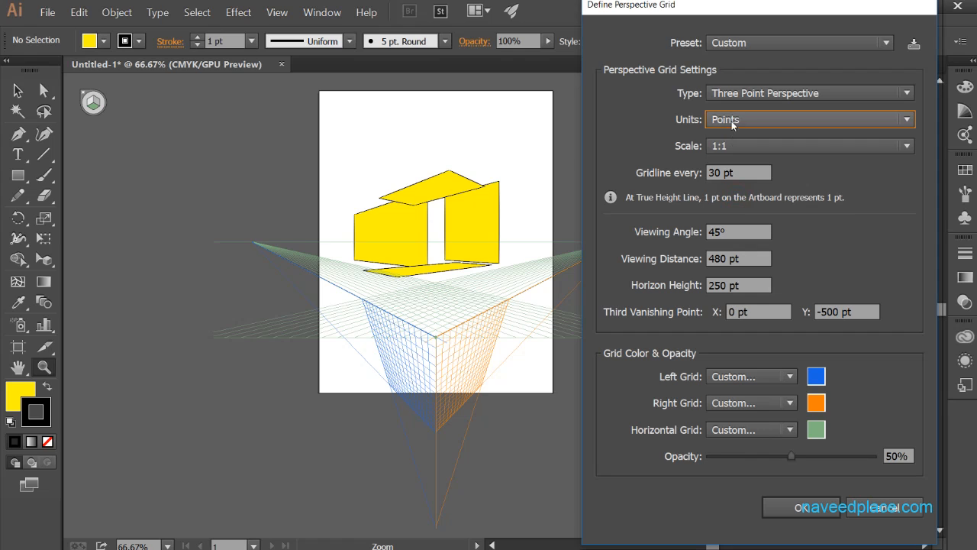
# Step: Set the perspective grid's scale to 1:100, apply it and inspect the grid up close
pyautogui.click(714, 144)
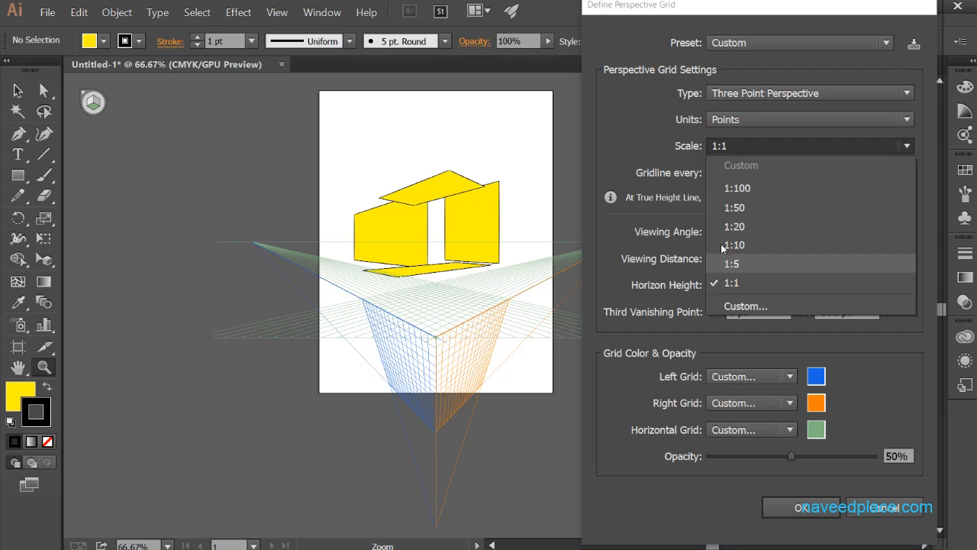
pyautogui.click(726, 189)
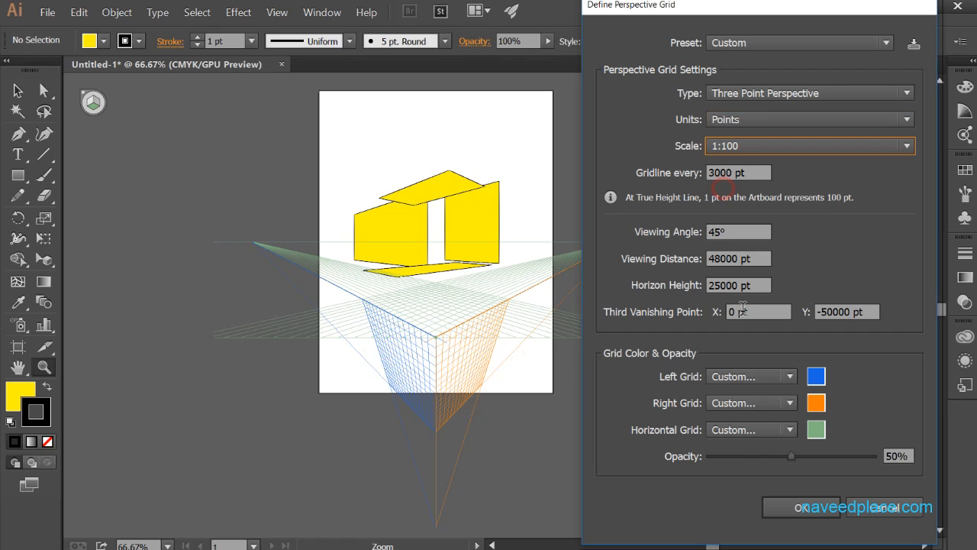
pyautogui.click(791, 508)
pyautogui.click(432, 258)
pyautogui.click(447, 320)
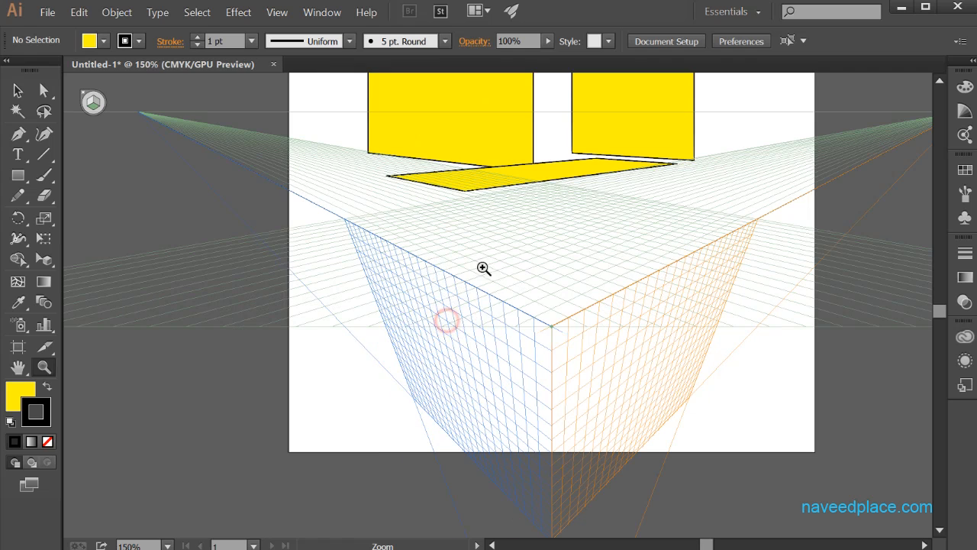
# Step: Redefine the perspective grid with a 1:1 scale and a gridline every 10 pt, and apply the settings
pyautogui.click(279, 12)
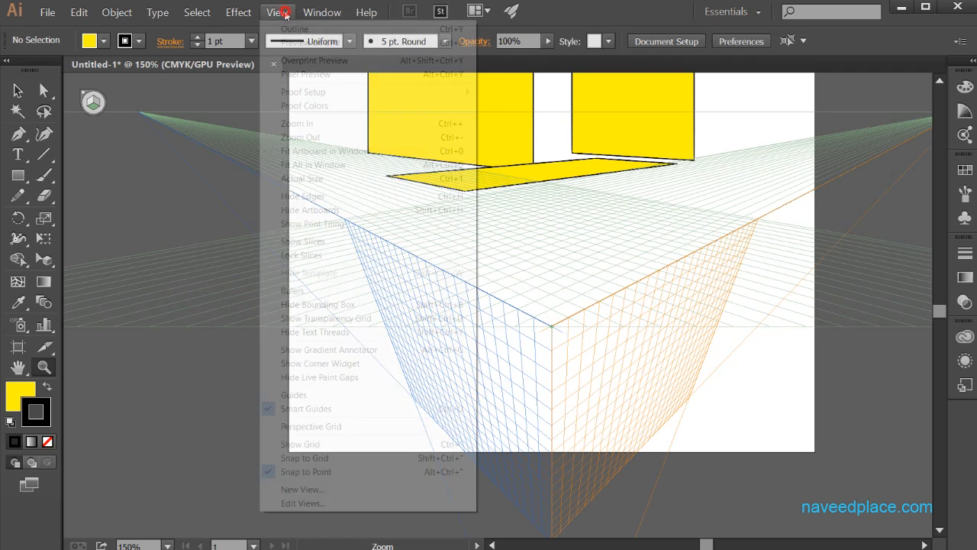
pyautogui.moveTo(362, 426)
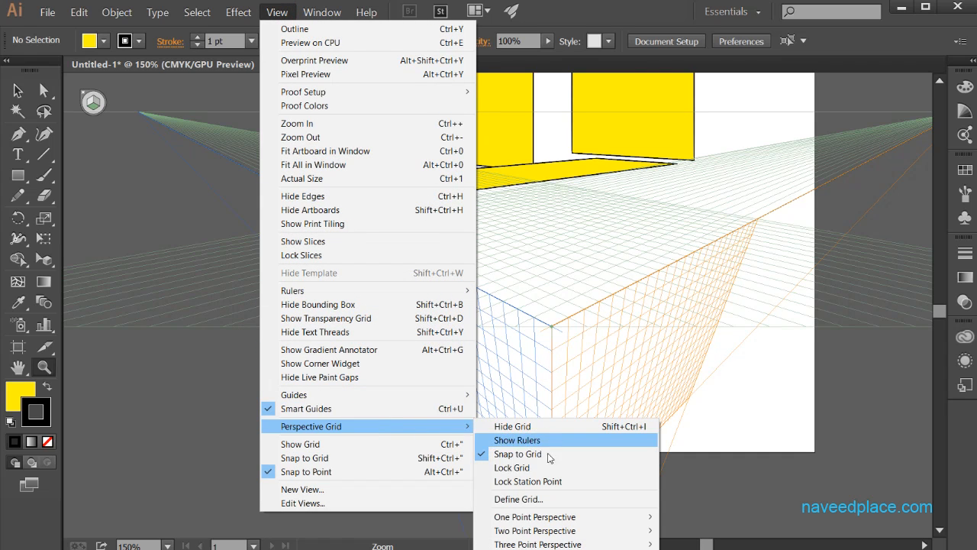
pyautogui.click(540, 500)
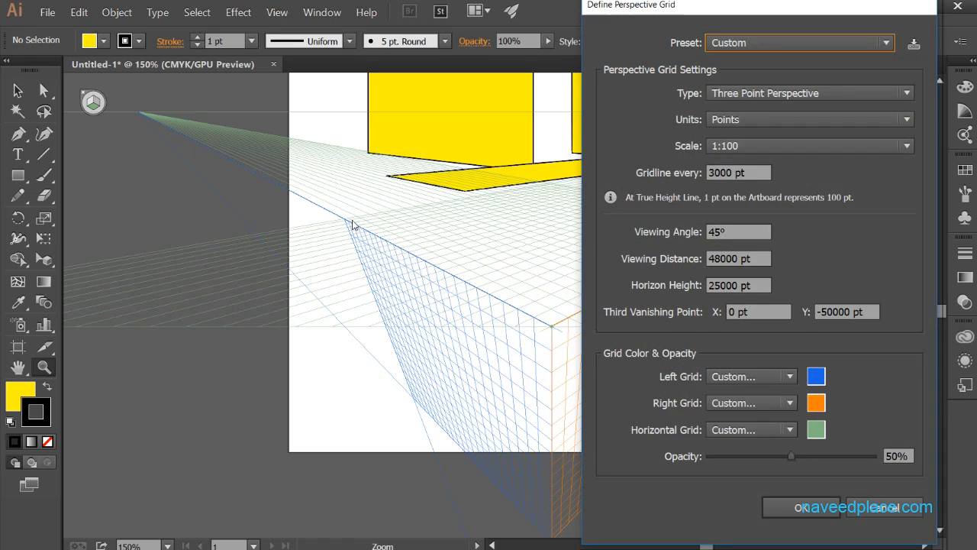
pyautogui.click(743, 149)
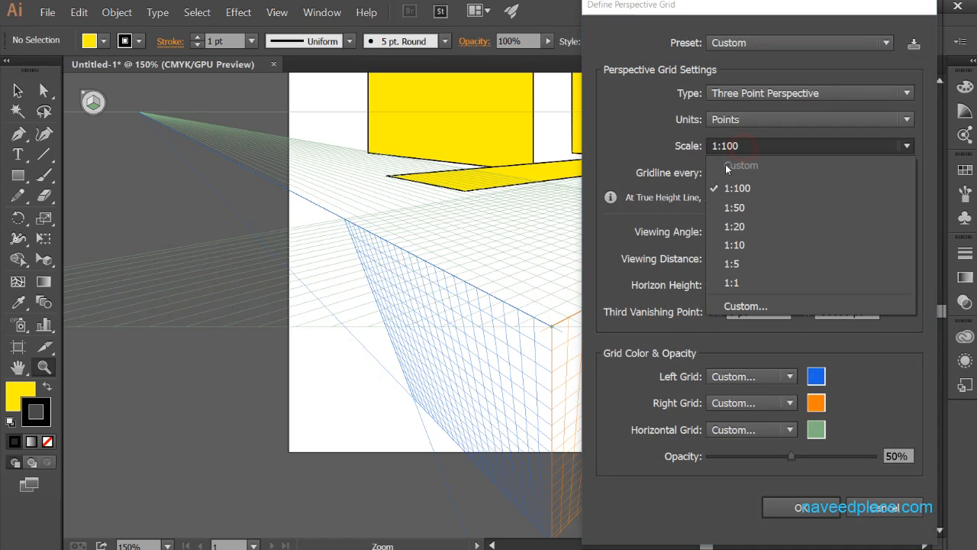
pyautogui.click(744, 282)
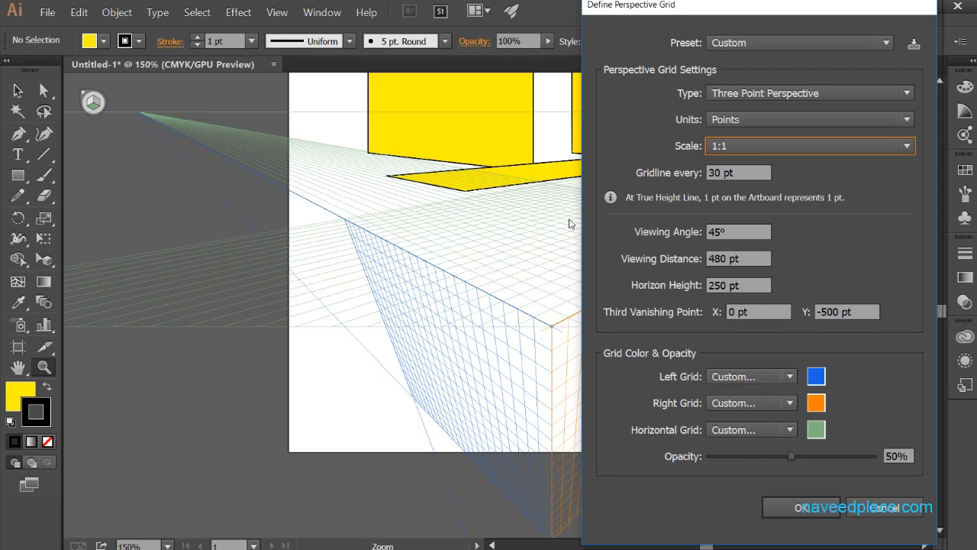
pyautogui.doubleClick(717, 173)
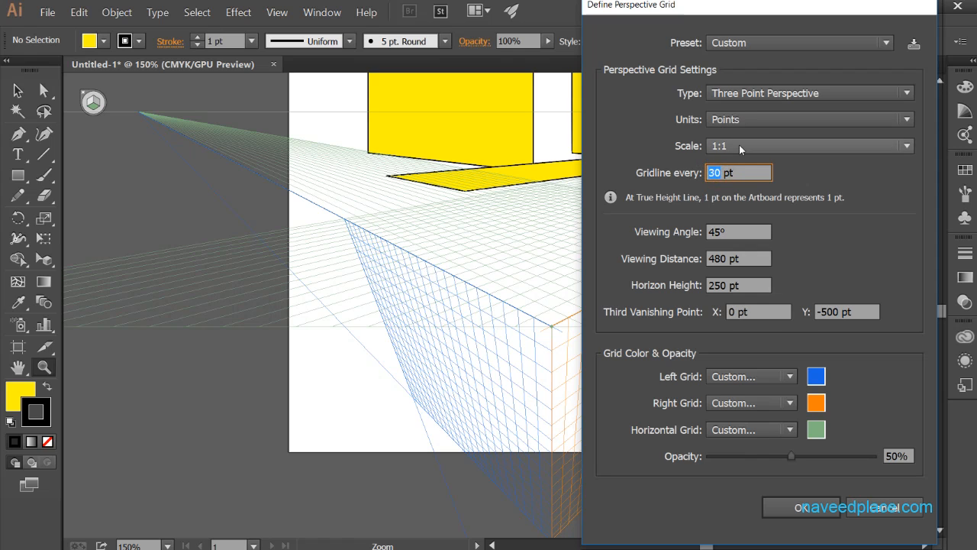
pyautogui.write('10')
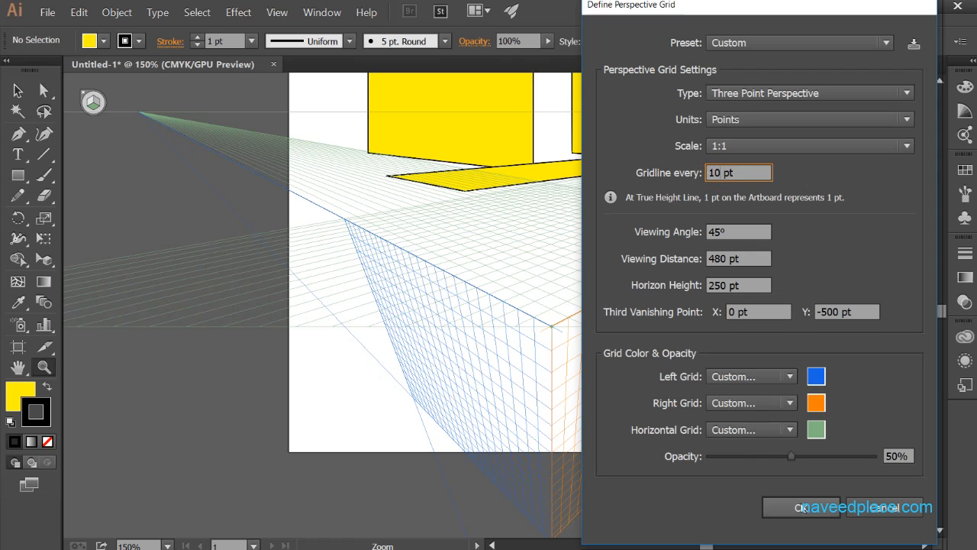
pyautogui.click(803, 508)
pyautogui.click(556, 340)
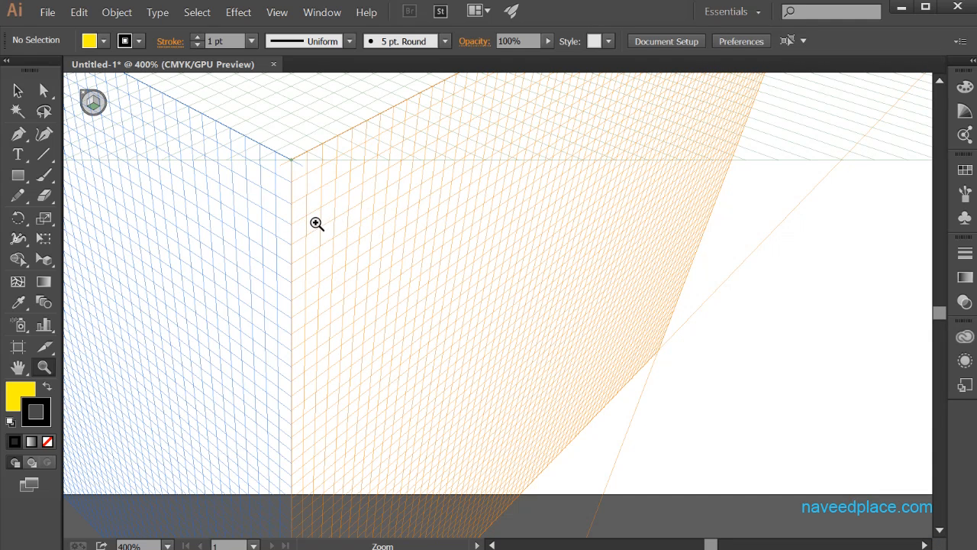
# Step: Set the perspective grid's gridline spacing to 40 pt and apply it
pyautogui.click(322, 12)
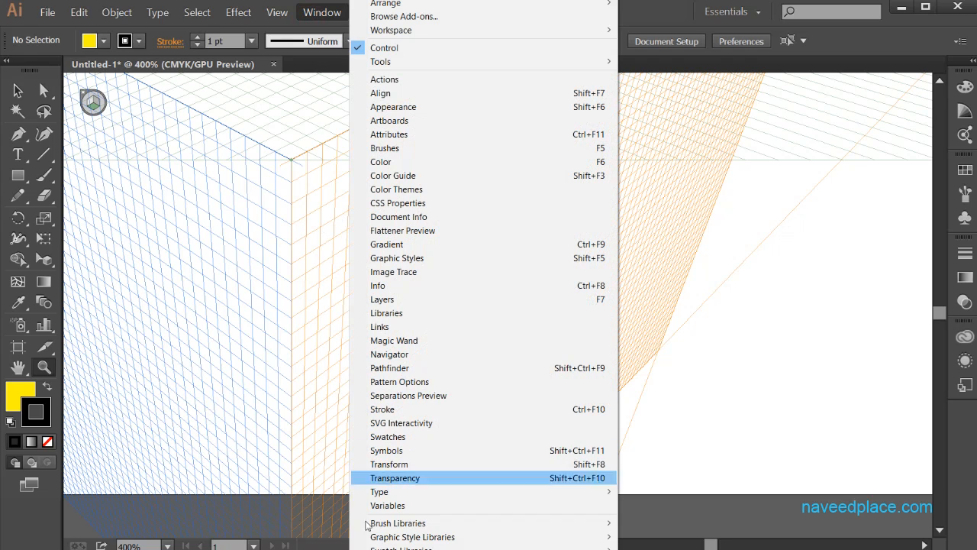
pyautogui.moveTo(283, 13)
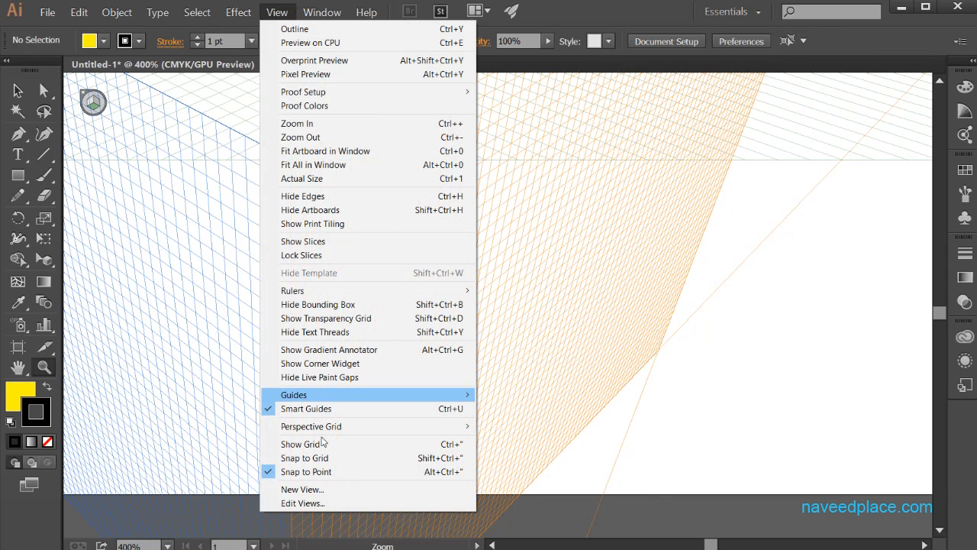
pyautogui.click(342, 426)
pyautogui.click(547, 500)
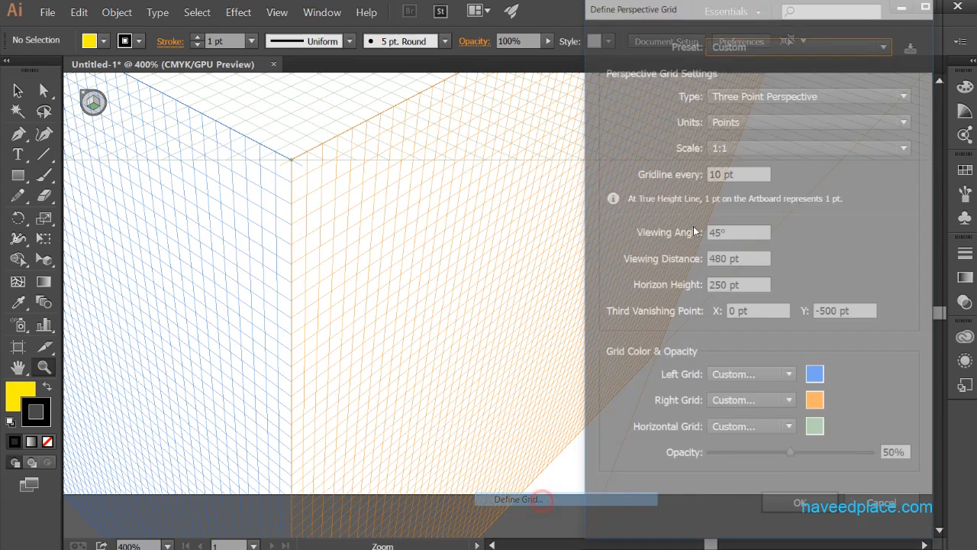
pyautogui.click(724, 172)
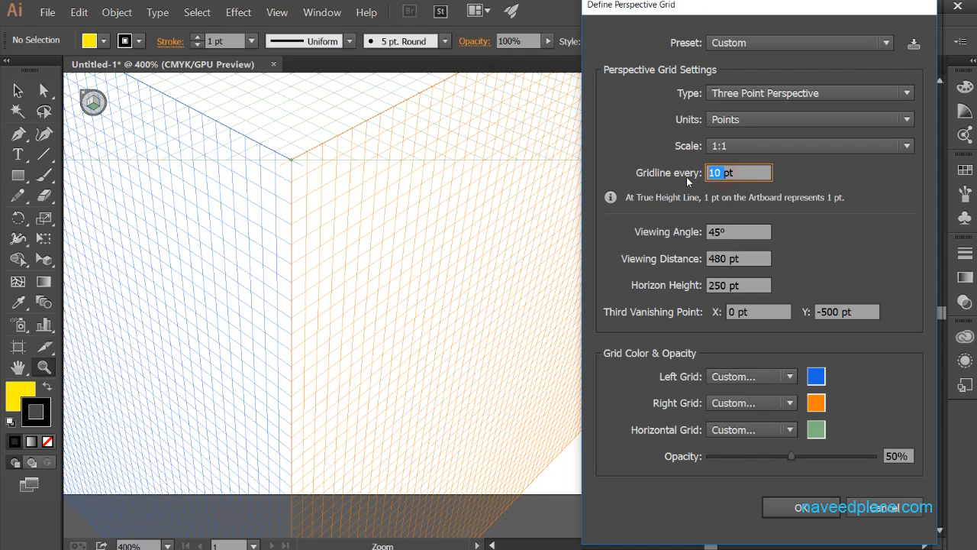
pyautogui.write('40')
pyautogui.click(817, 508)
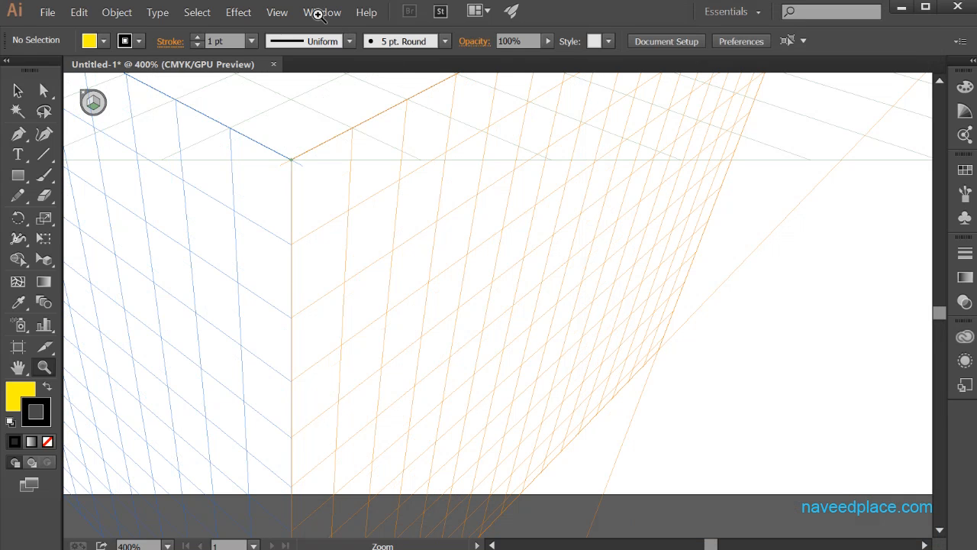
# Step: Review the viewing angle, viewing distance and horizon height in the grid definition, and cancel without changing them
pyautogui.click(277, 12)
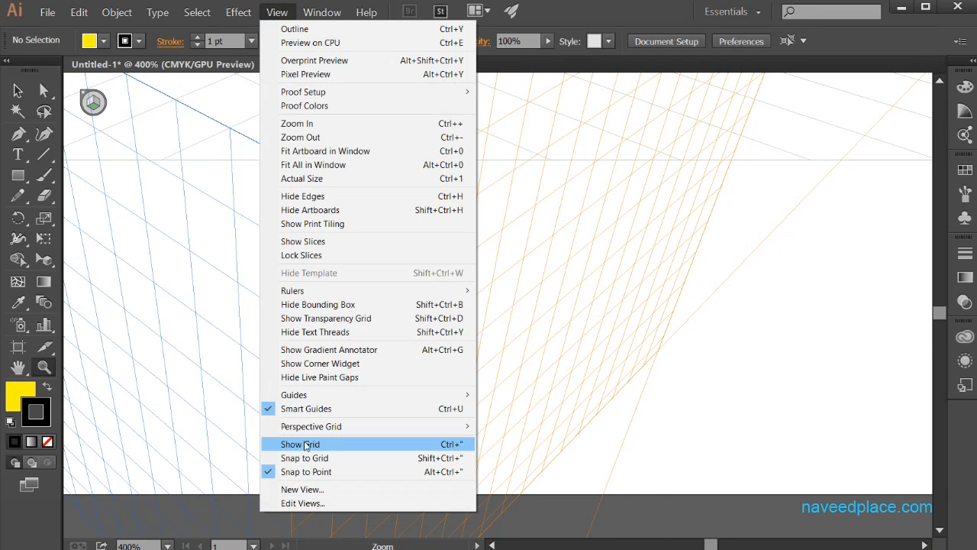
pyautogui.moveTo(319, 425)
pyautogui.click(520, 499)
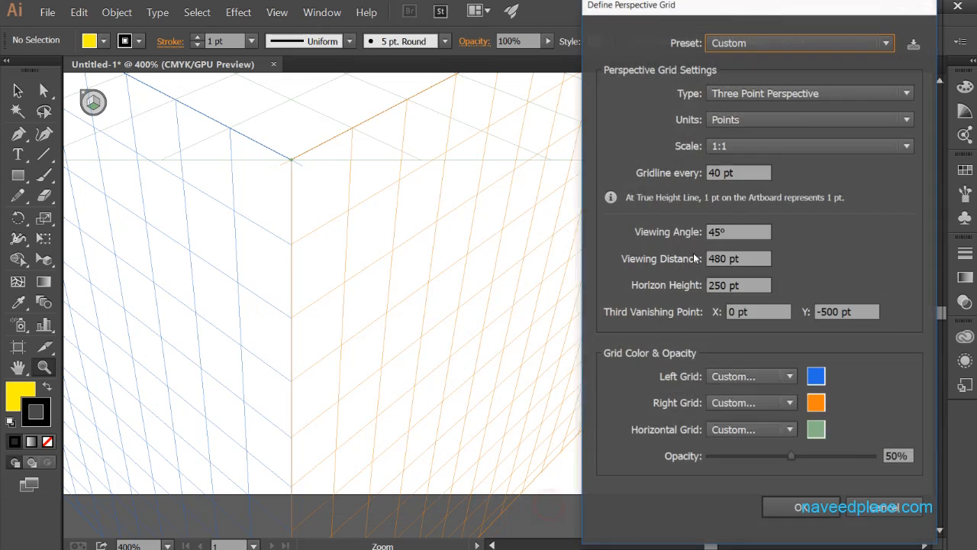
pyautogui.doubleClick(734, 234)
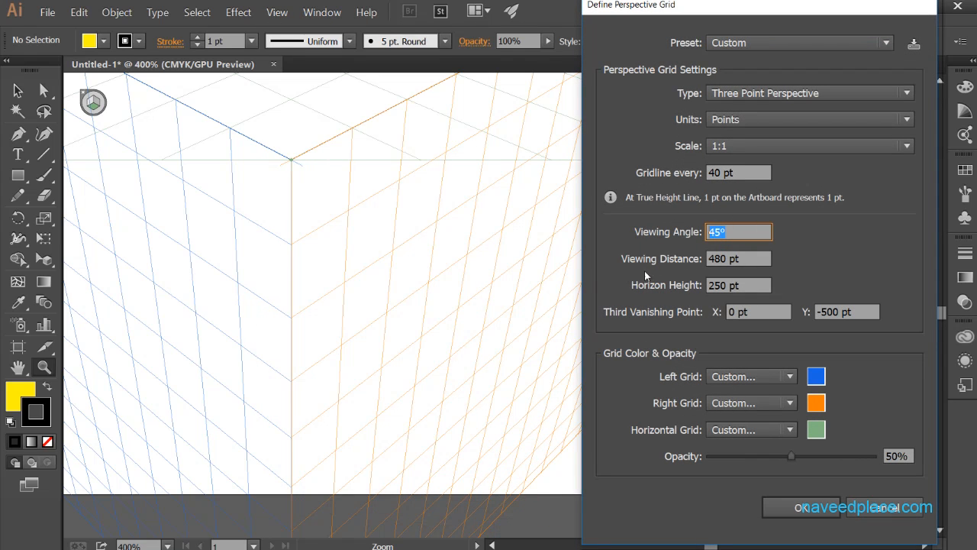
pyautogui.click(718, 233)
pyautogui.moveTo(738, 259); pyautogui.dragTo(686, 263)
pyautogui.moveTo(751, 285); pyautogui.dragTo(679, 293)
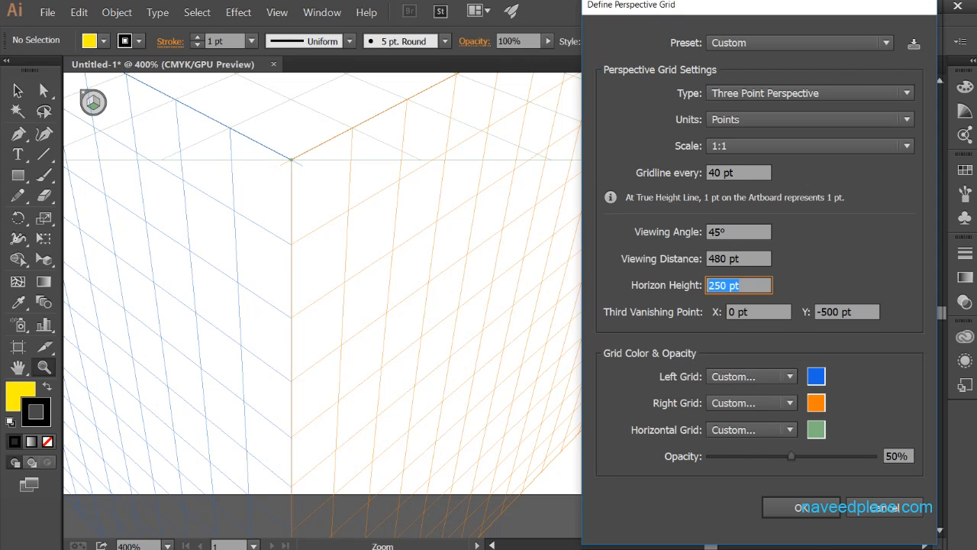
pyautogui.click(881, 508)
# Step: Zoom out to examine the whole three-point perspective grid together with the yellow shapes on the artboard
pyautogui.keyDown('alt'); pyautogui.click(556, 416); pyautogui.keyUp('alt')
pyautogui.keyDown('alt'); pyautogui.click(555, 417); pyautogui.keyUp('alt')
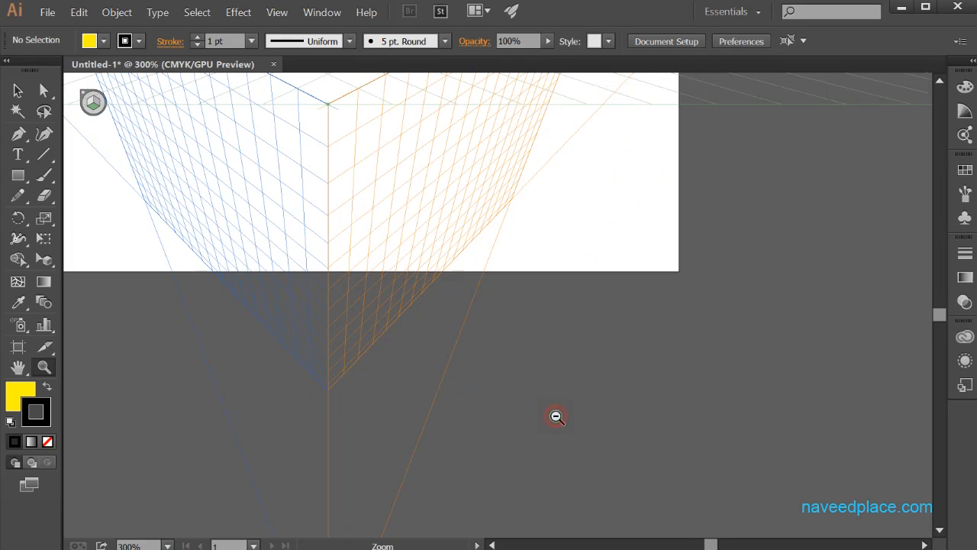
pyautogui.moveTo(515, 321); pyautogui.dragTo(719, 549)
pyautogui.keyDown('alt'); pyautogui.click(687, 488); pyautogui.keyUp('alt')
pyautogui.keyDown('alt'); pyautogui.click(687, 488); pyautogui.keyUp('alt')
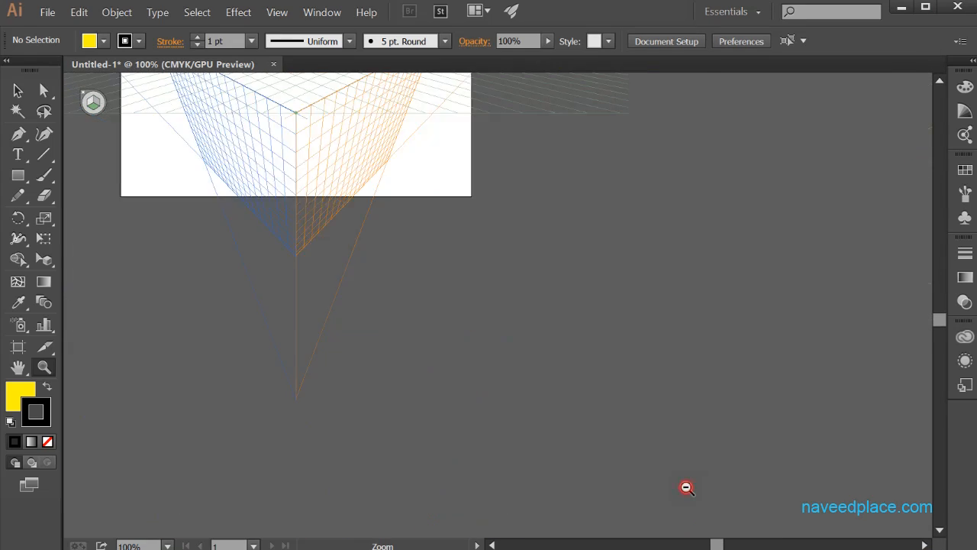
pyautogui.keyDown('alt'); pyautogui.click(686, 487); pyautogui.keyUp('alt')
pyautogui.moveTo(359, 134); pyautogui.dragTo(485, 409)
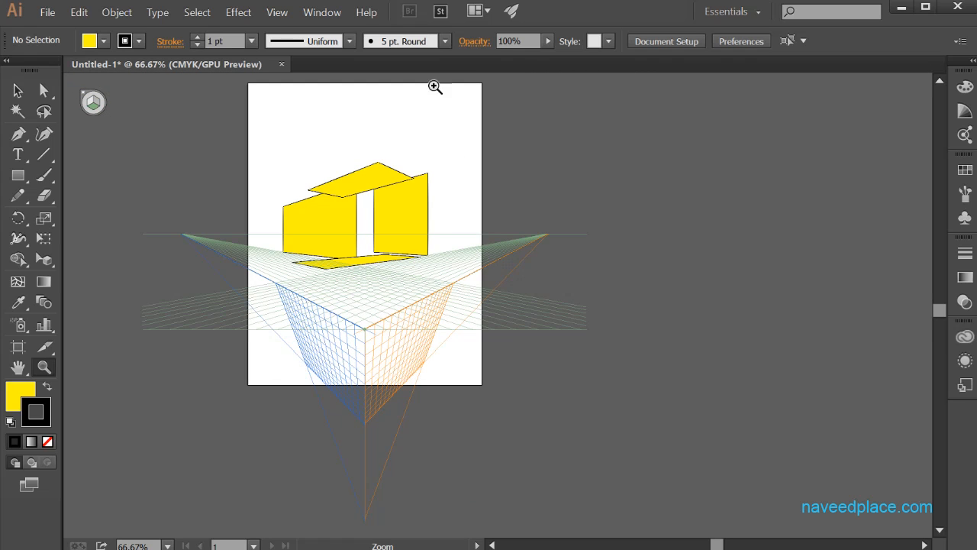
# Step: Set the perspective grid's opacity to 100% in the grid definition, apply it and inspect the grid lines up close
pyautogui.click(322, 12)
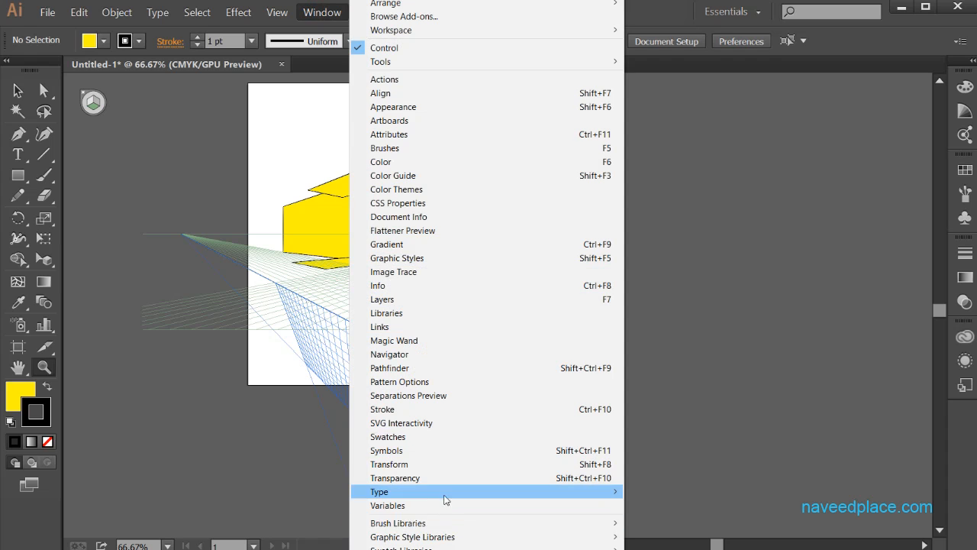
pyautogui.moveTo(277, 13)
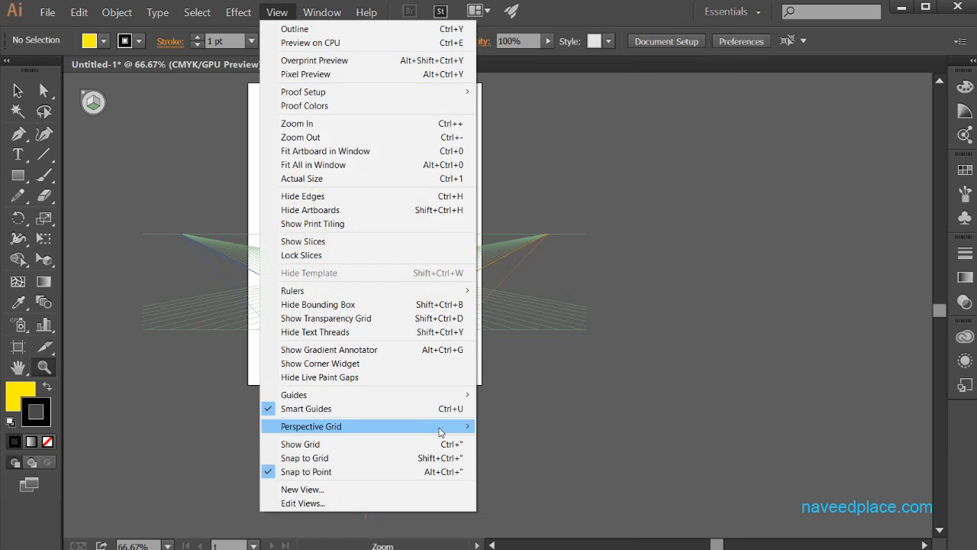
pyautogui.moveTo(439, 426)
pyautogui.click(541, 498)
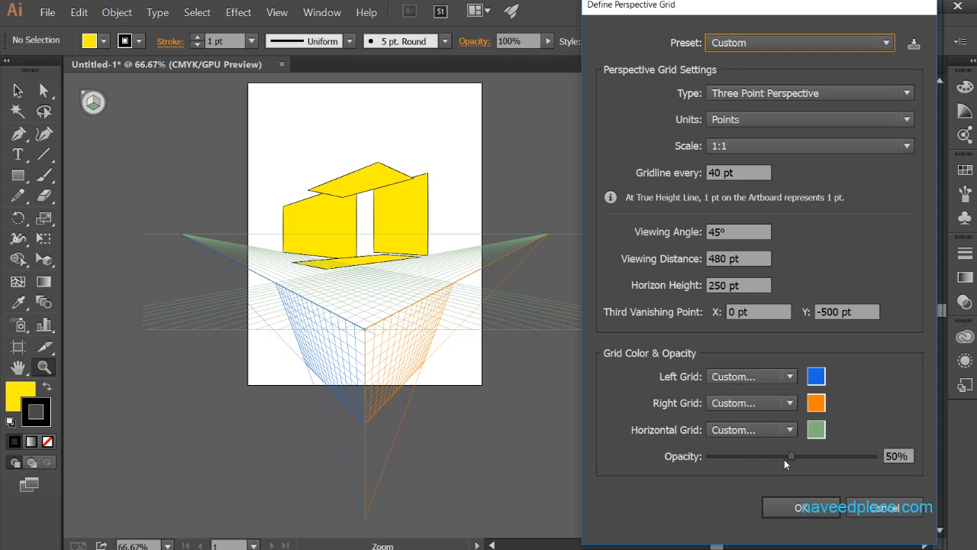
pyautogui.moveTo(788, 458); pyautogui.dragTo(874, 458)
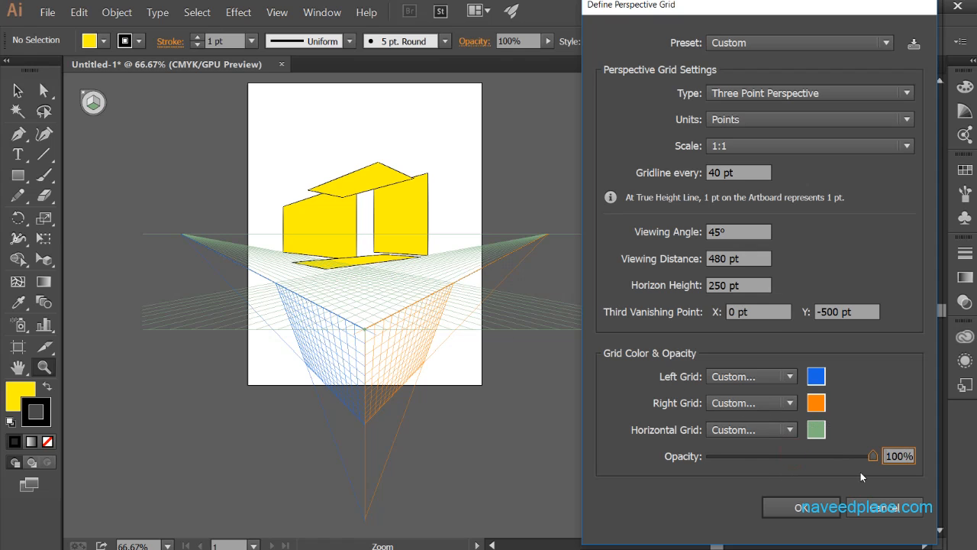
pyautogui.click(802, 507)
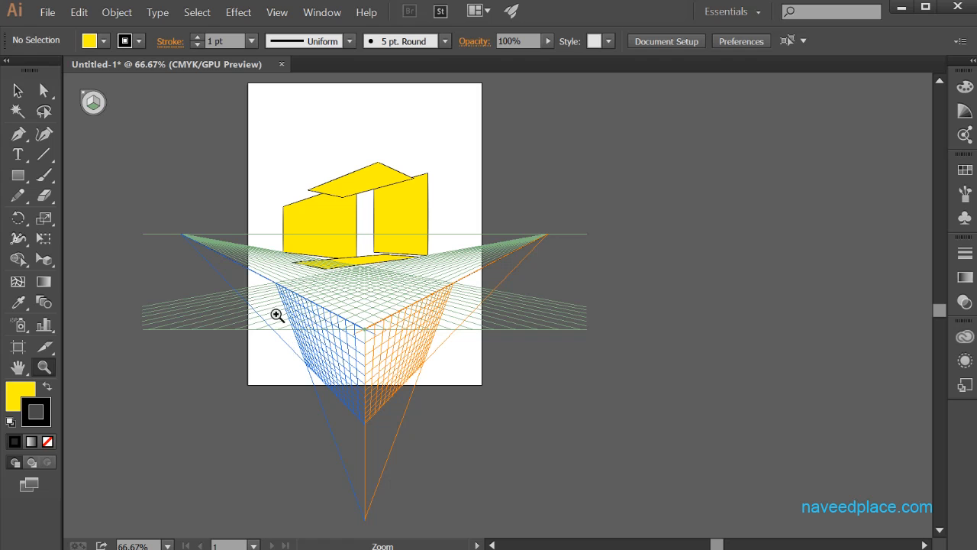
pyautogui.keyDown('alt'); pyautogui.click(239, 284); pyautogui.keyUp('alt')
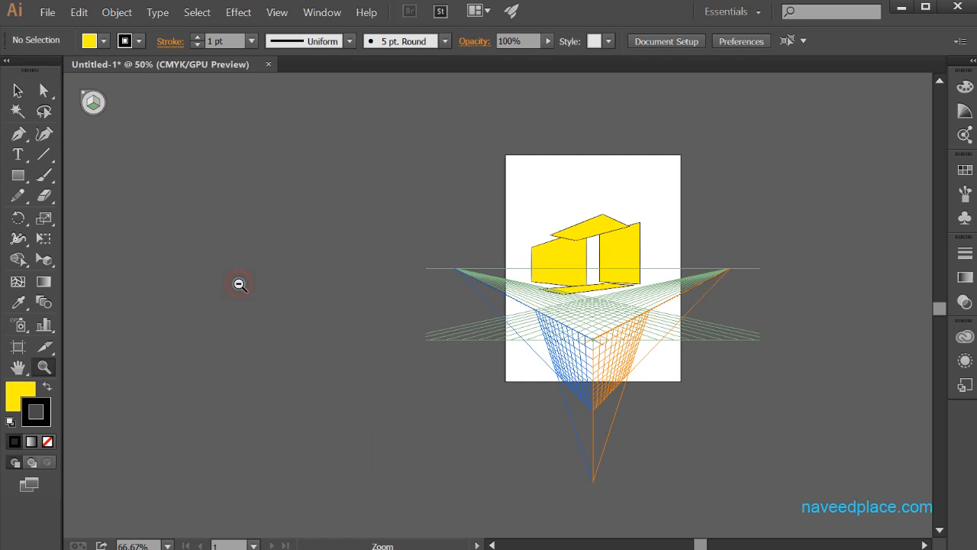
pyautogui.click(419, 283)
pyautogui.click(419, 283)
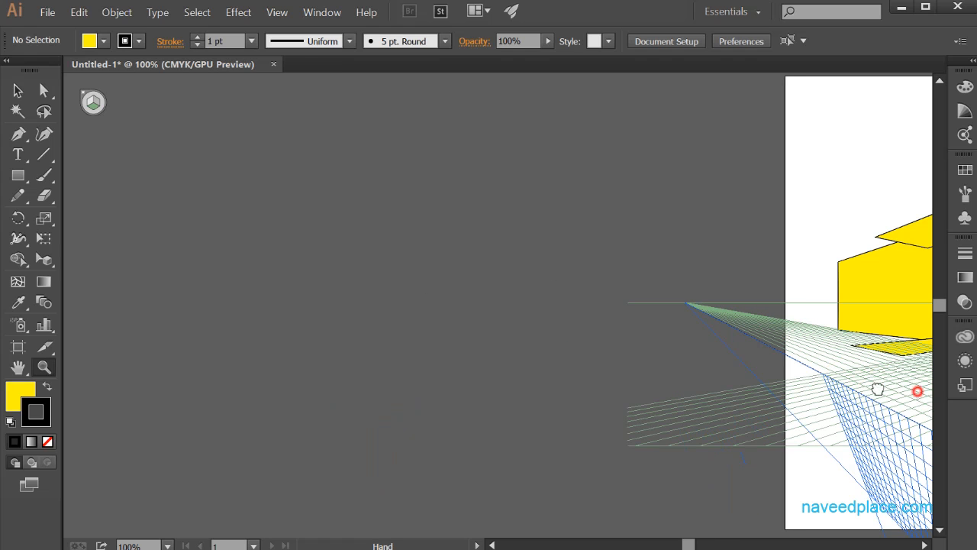
pyautogui.moveTo(919, 391); pyautogui.dragTo(297, 303)
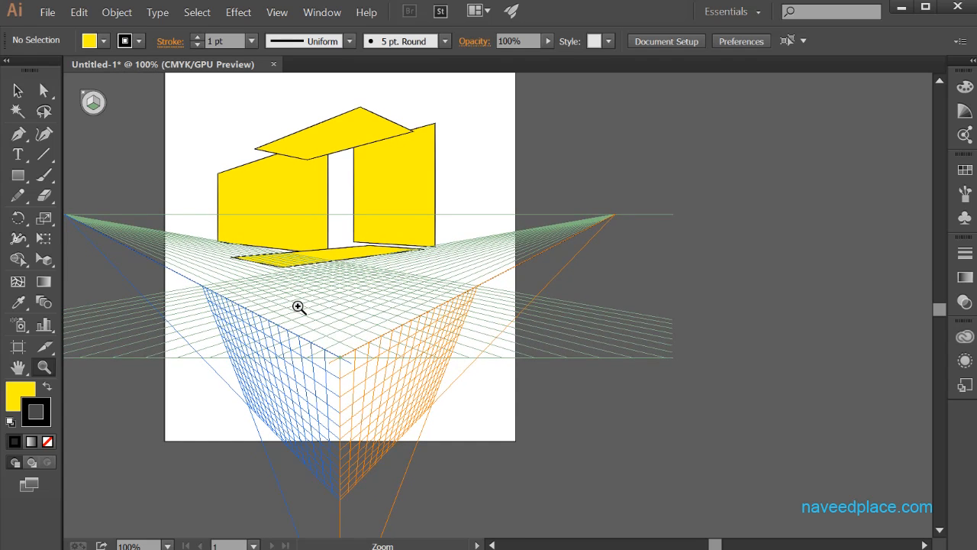